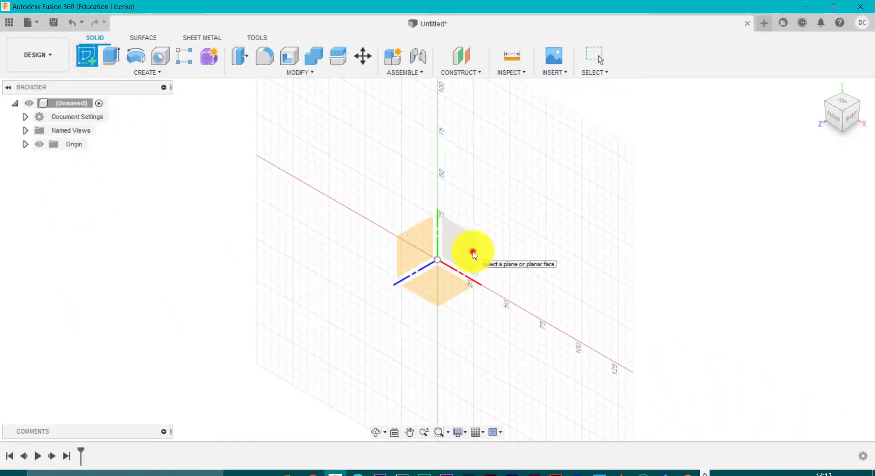
Start a sketch on the front plane and draw a two-point rectangle from the origin, 100 mm high and 150 mm wide.
{"action": "left_click", "coordinate": [473, 254]}
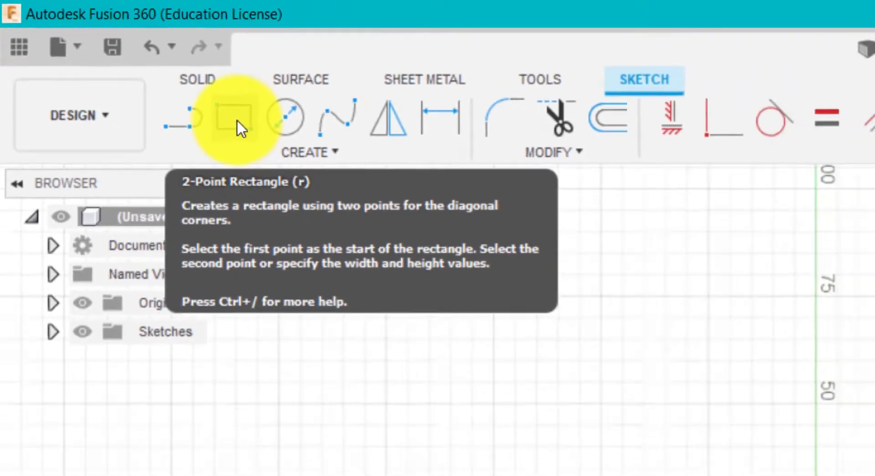
{"action": "left_click", "coordinate": [283, 143]}
{"action": "left_click", "coordinate": [388, 294]}
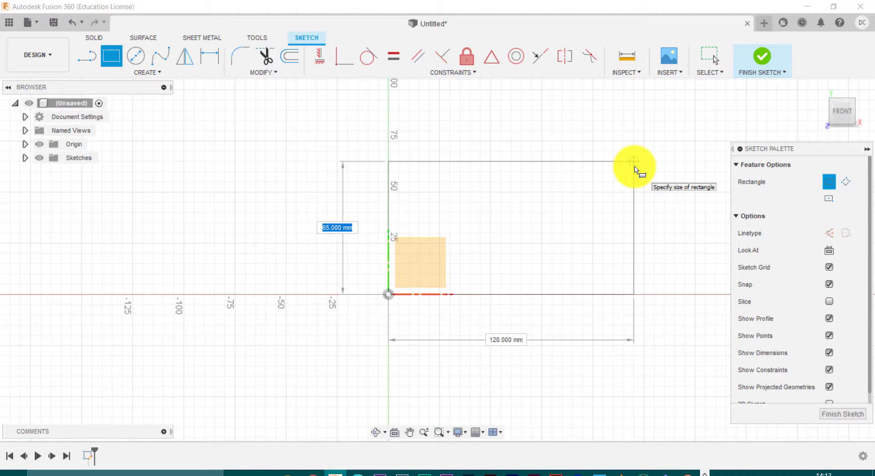
{"action": "type", "text": "100"}
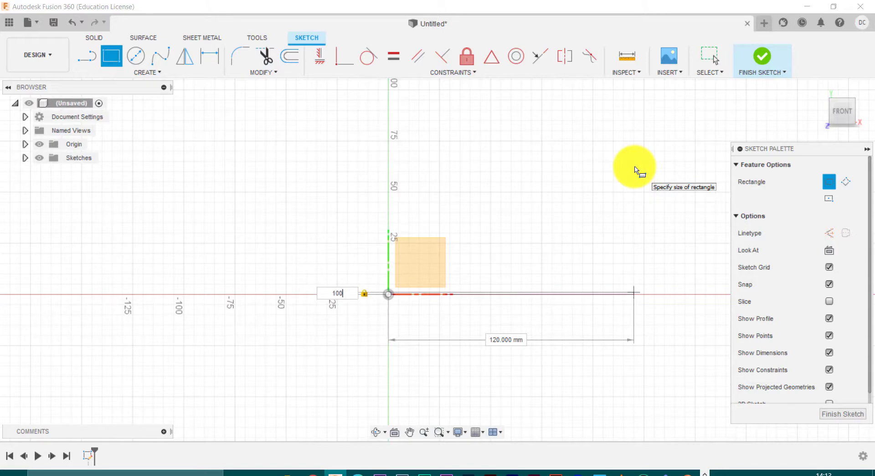
{"action": "key", "text": "Tab"}
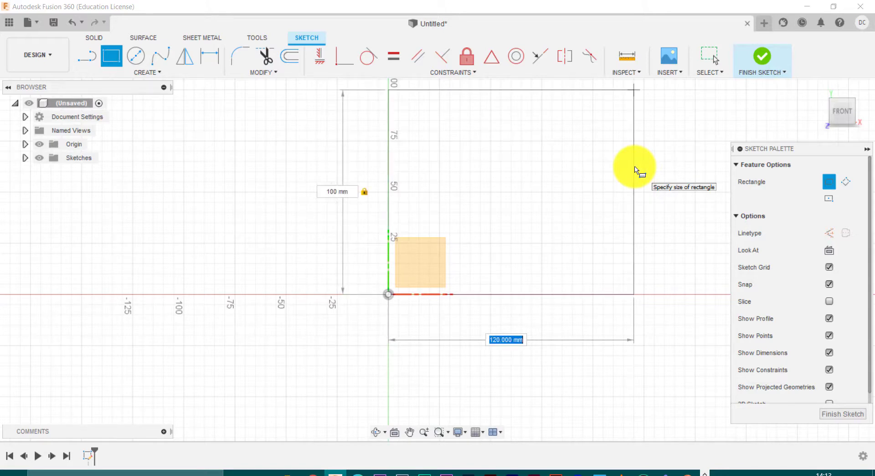
{"action": "type", "text": "150"}
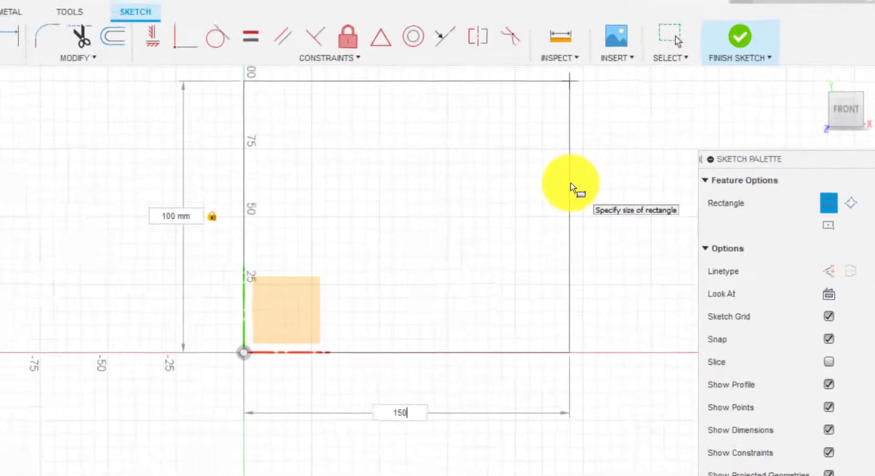
{"action": "key", "text": "Tab"}
{"action": "key", "text": "Tab"}
{"action": "key", "text": "Tab"}
{"action": "key", "text": "Tab"}
{"action": "key", "text": "Tab"}
{"action": "key", "text": "Tab"}
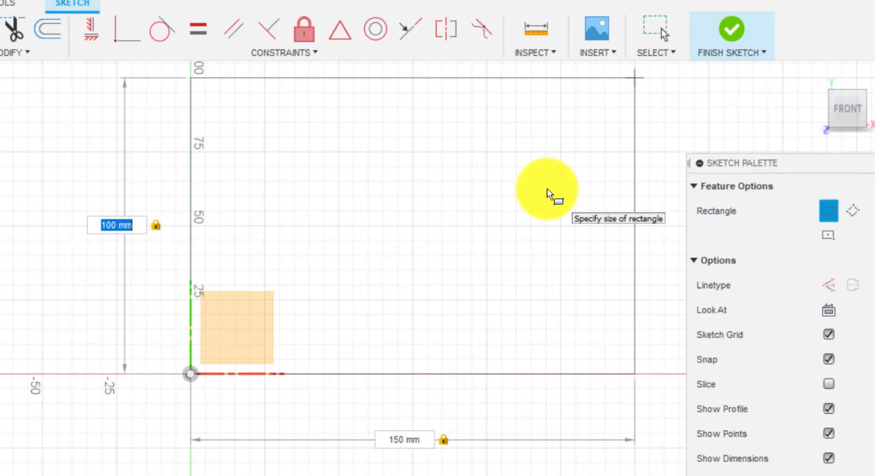
{"action": "key", "text": "Tab"}
{"action": "key", "text": "Return"}
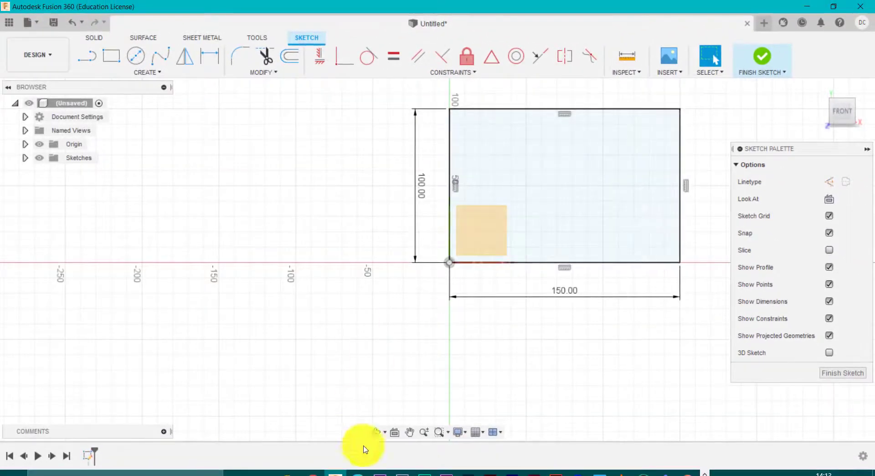
Set the rectangle's height dimension to 75 mm.
{"action": "left_click", "coordinate": [413, 433]}
{"action": "left_click_drag", "start_coordinate": [562, 240], "coordinate": [456, 309]}
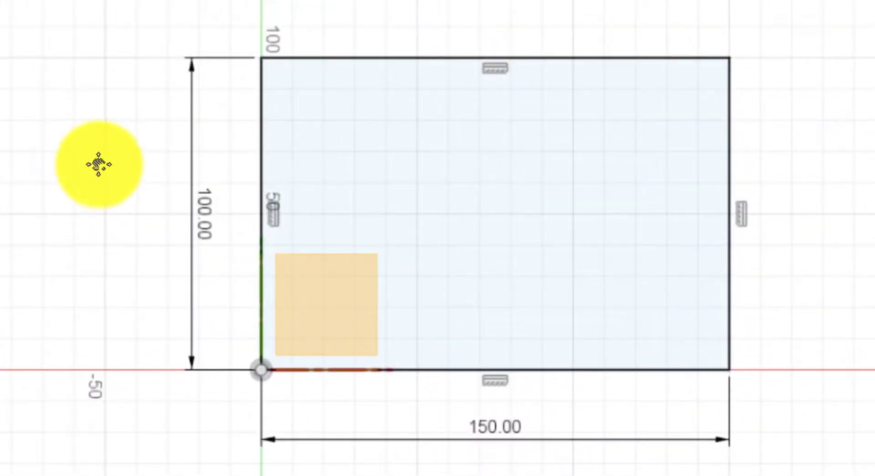
{"action": "double_click", "coordinate": [202, 219]}
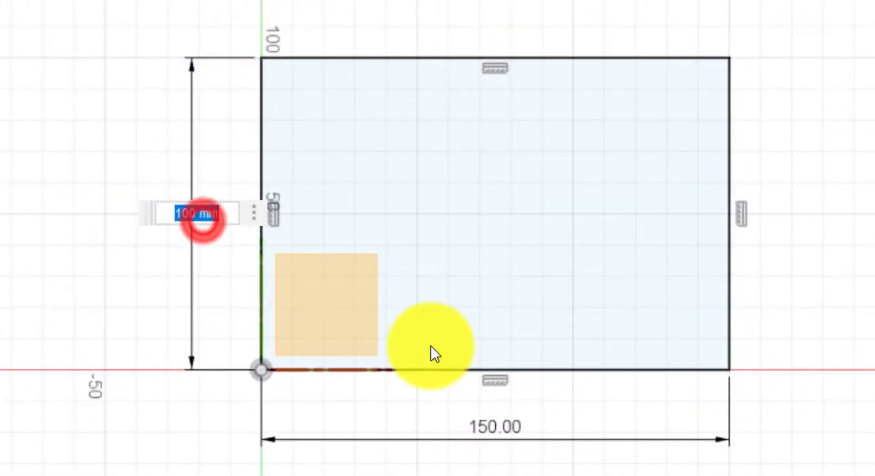
{"action": "type", "text": "75"}
{"action": "key", "text": "Return"}
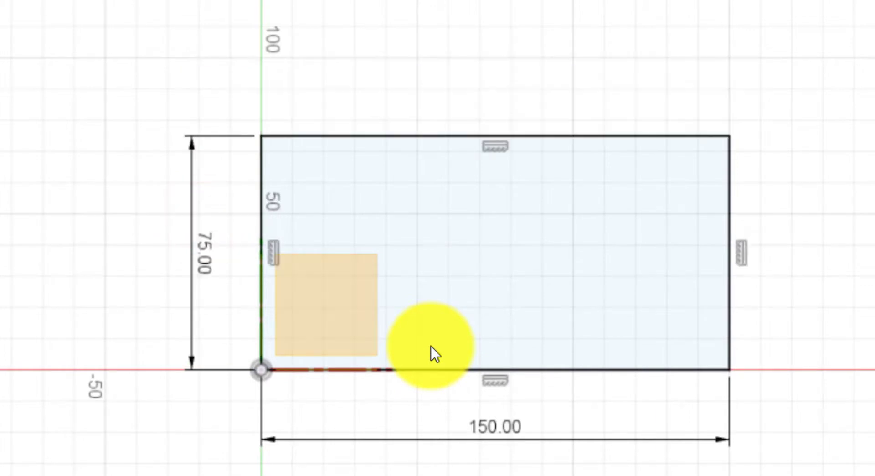
Set the rectangle's height dimension back to 100 mm.
{"action": "double_click", "coordinate": [210, 258]}
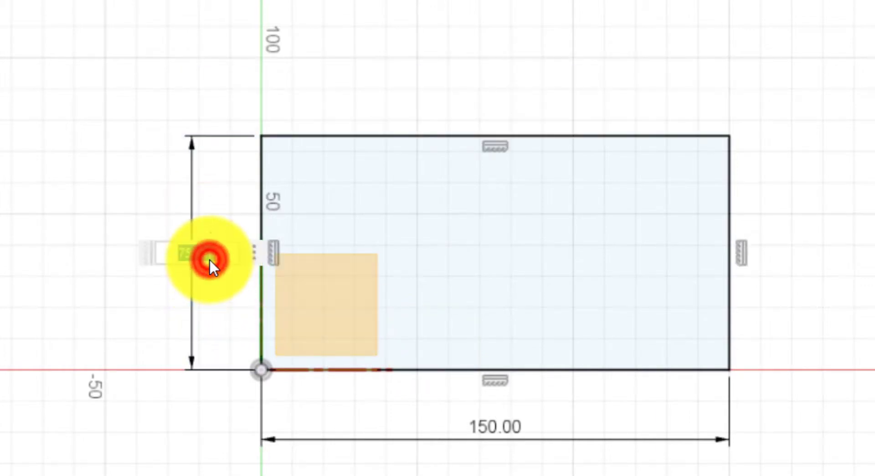
{"action": "type", "text": "1"}
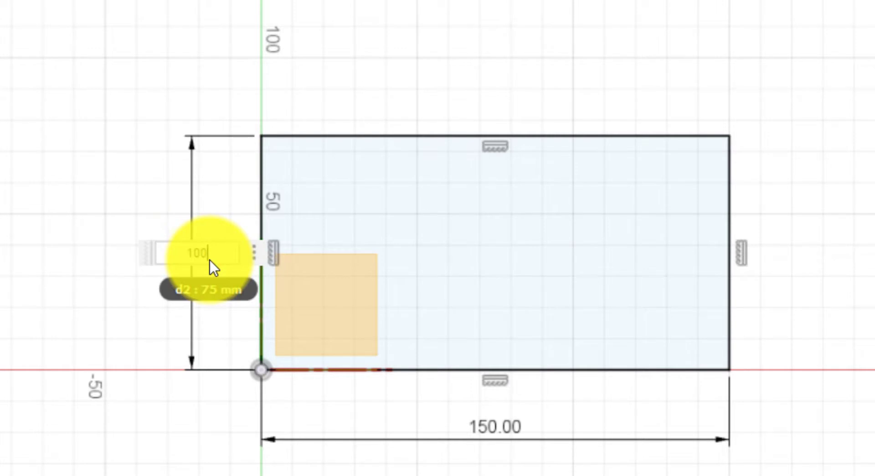
{"action": "type", "text": "00"}
{"action": "key", "text": "Return"}
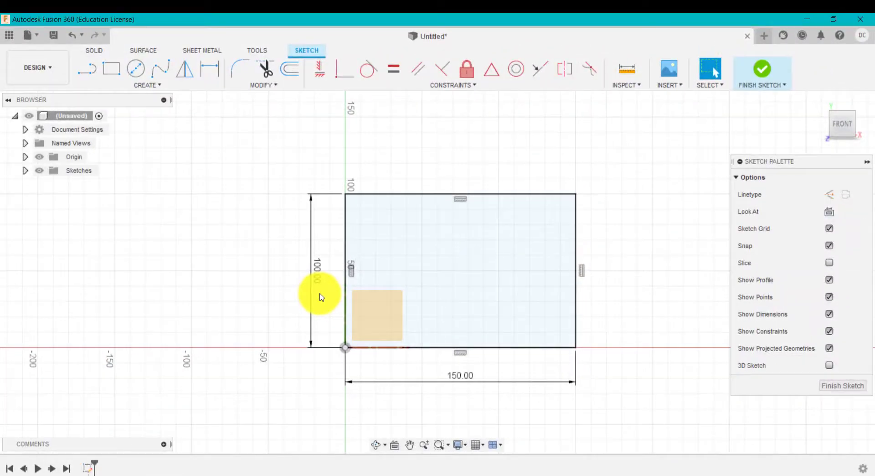
Sketch two connected lines forming a V-notch into the rectangle's right edge, starting about 30 mm below its upper corner, the lower line about 40 mm long.
{"action": "key", "text": "l"}
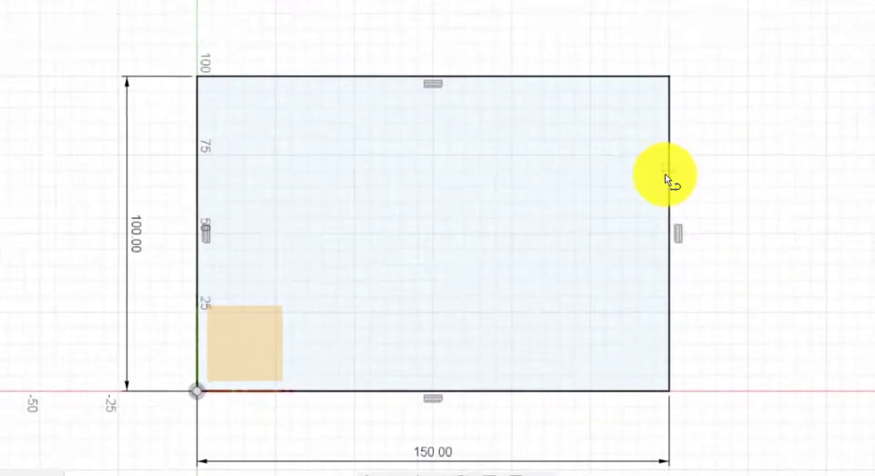
{"action": "left_click", "coordinate": [694, 156]}
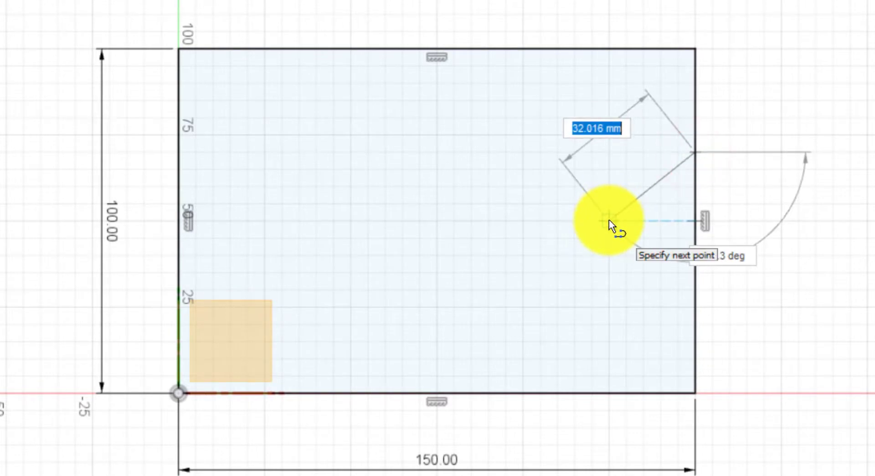
{"action": "left_click", "coordinate": [581, 248]}
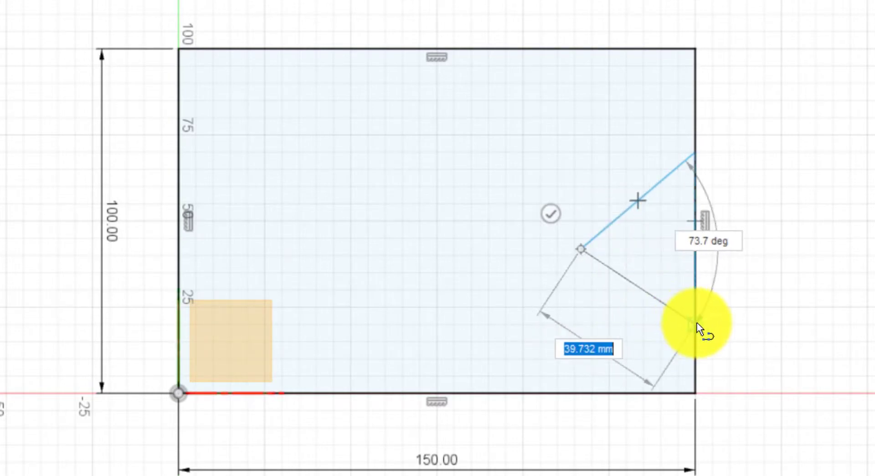
{"action": "left_click", "coordinate": [699, 324]}
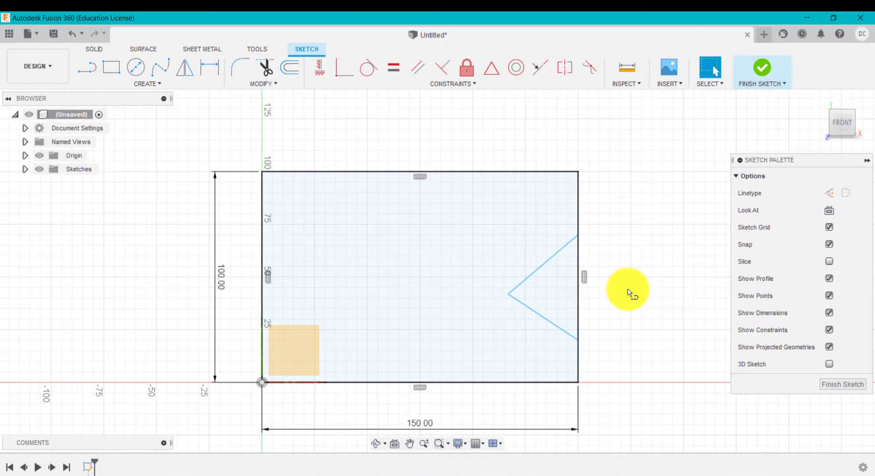
{"action": "key", "text": "Escape"}
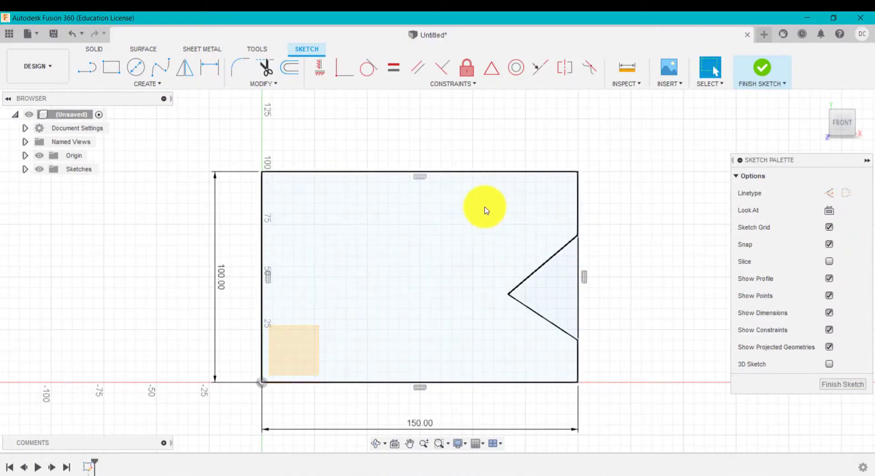
Dimension the notch's upper endpoint 25 mm from the rectangle's upper-right corner.
{"action": "key", "text": "d"}
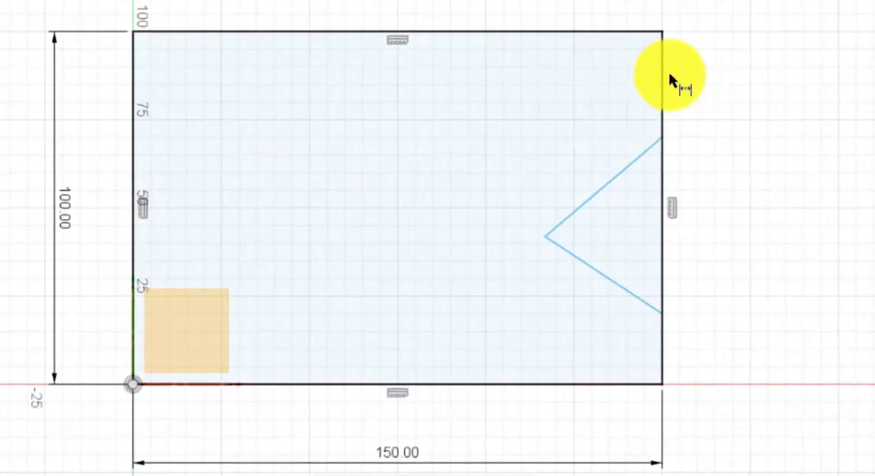
{"action": "left_click", "coordinate": [662, 30]}
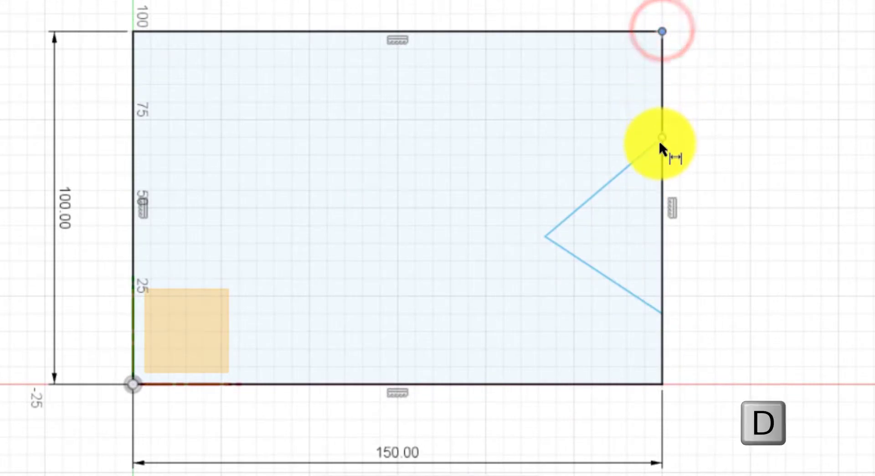
{"action": "left_click", "coordinate": [660, 138]}
{"action": "left_click", "coordinate": [738, 89]}
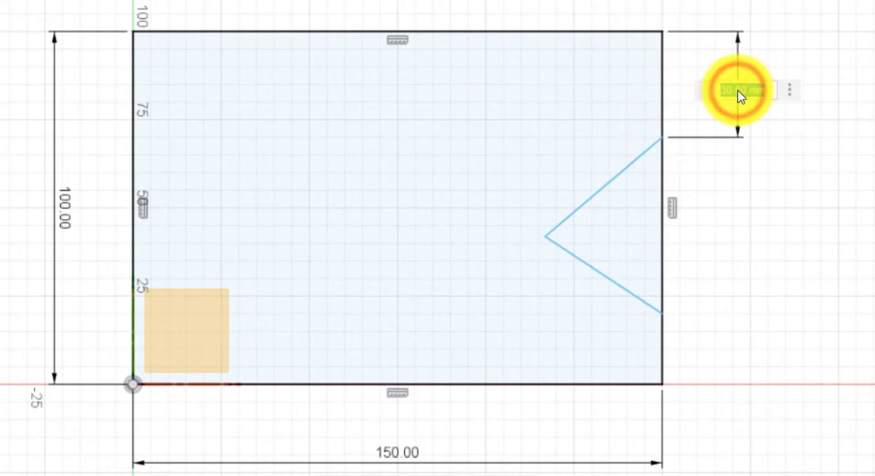
{"action": "type", "text": "25"}
{"action": "key", "text": "Return"}
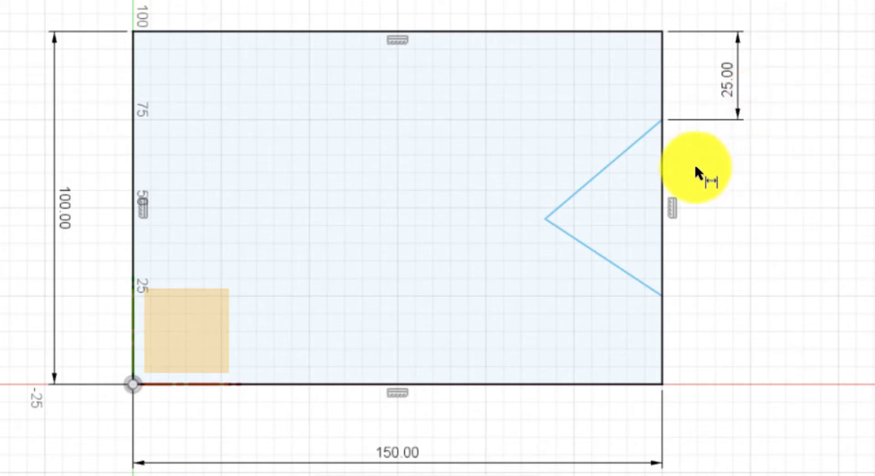
Dimension the notch's lower endpoint 25 mm from the rectangle's lower-right corner.
{"action": "left_click", "coordinate": [662, 296]}
{"action": "left_click", "coordinate": [664, 384]}
{"action": "left_click", "coordinate": [736, 360]}
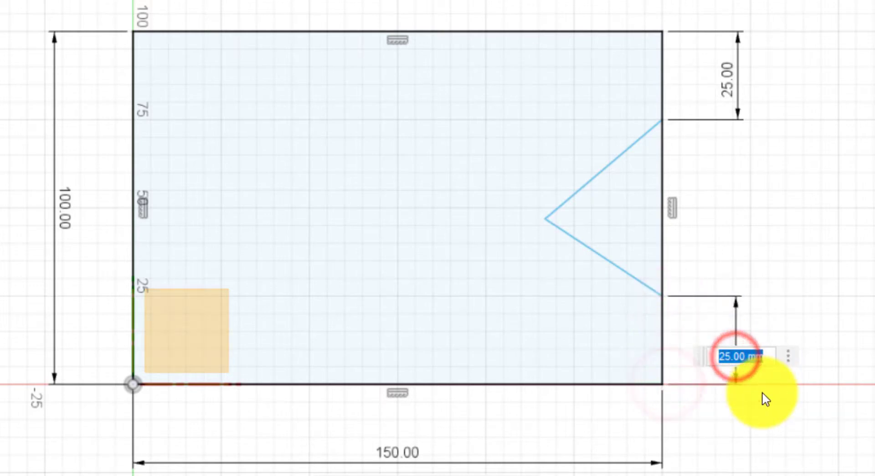
{"action": "key", "text": "Return"}
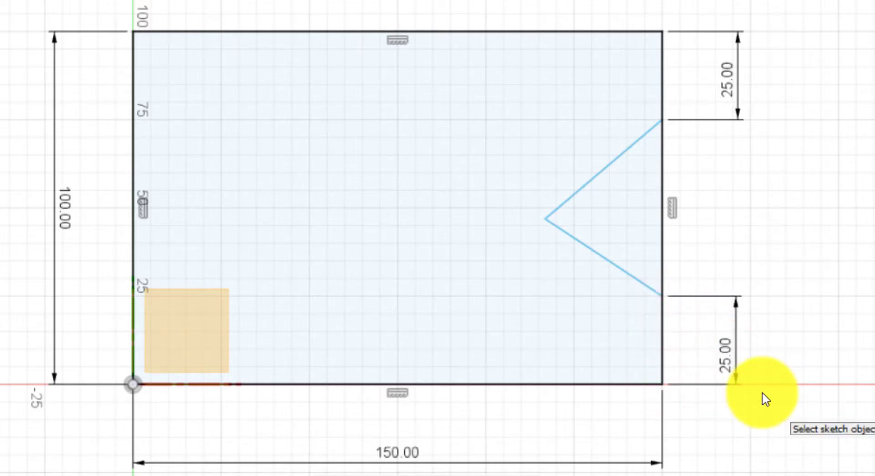
Apply a perpendicular constraint between the two slanted notch lines.
{"action": "left_click", "coordinate": [604, 257]}
{"action": "left_click", "coordinate": [596, 252]}
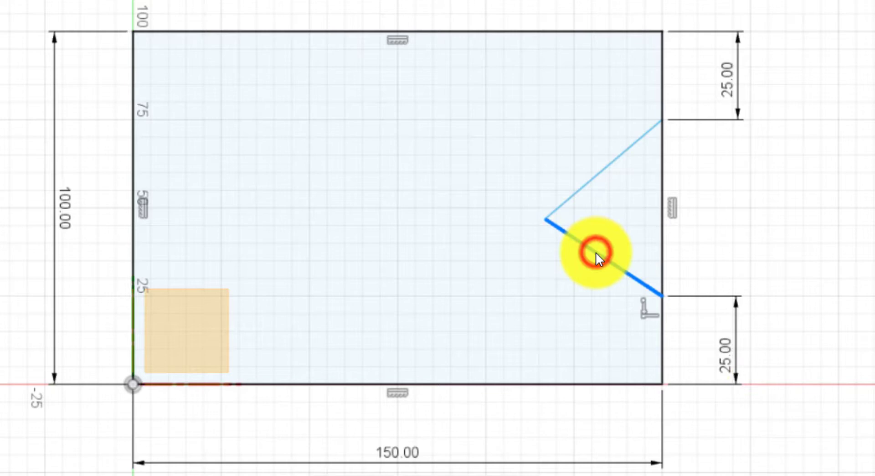
{"action": "left_click", "coordinate": [607, 173], "text": "ctrl"}
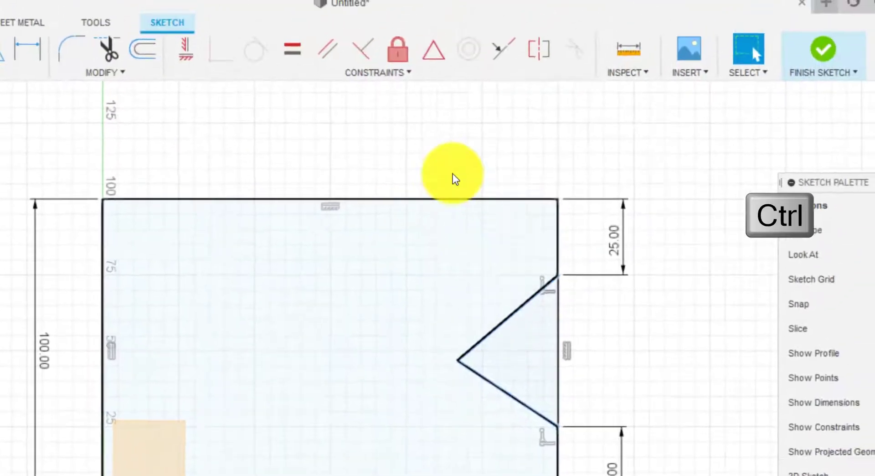
{"action": "left_click", "coordinate": [368, 60]}
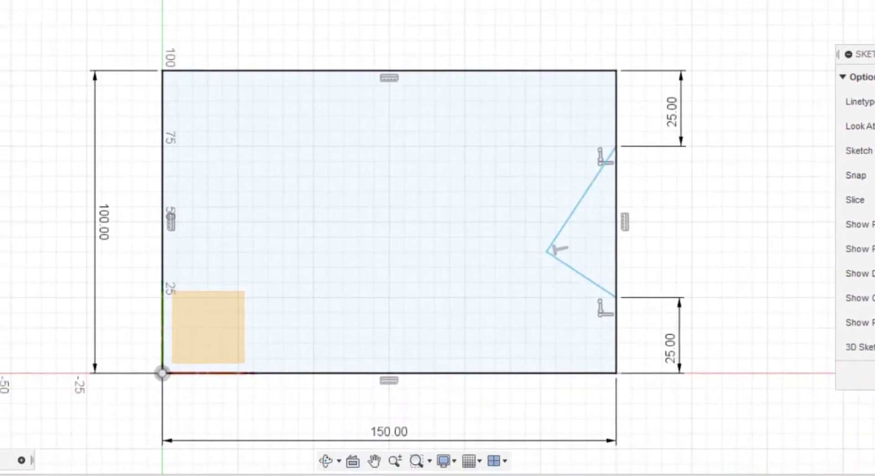
{"action": "left_click", "coordinate": [679, 221]}
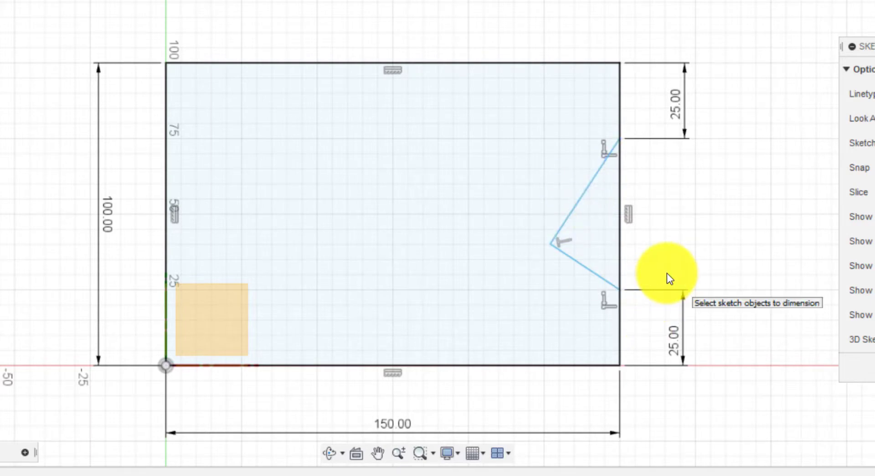
Dimension the notch's inner vertex 50 mm below the rectangle's top edge.
{"action": "key", "text": "d"}
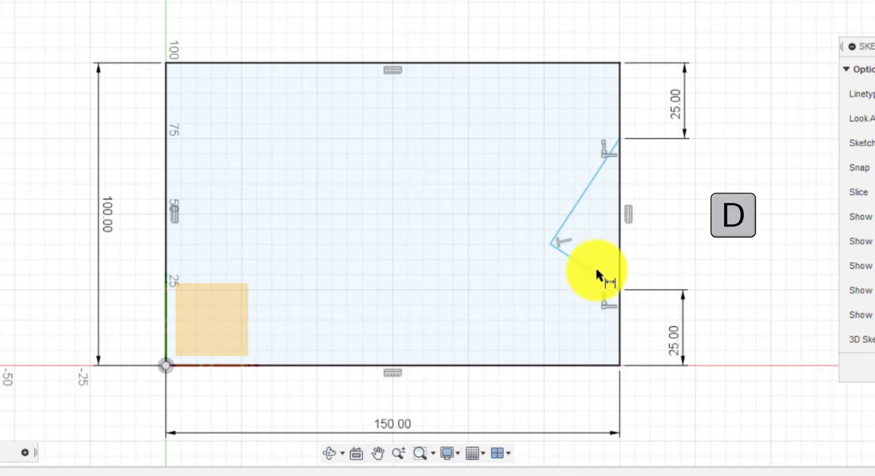
{"action": "left_click", "coordinate": [549, 242]}
{"action": "left_click", "coordinate": [552, 63]}
{"action": "left_click", "coordinate": [523, 128]}
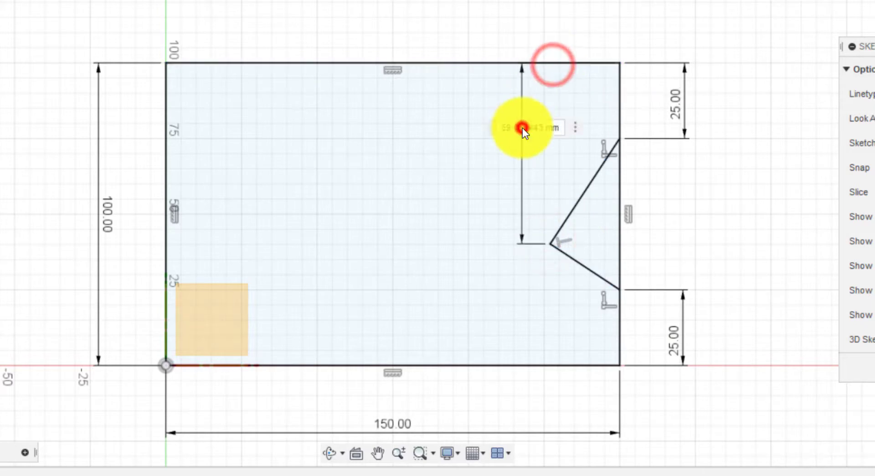
{"action": "key", "text": "Return"}
{"action": "type", "text": "50"}
{"action": "key", "text": "Return"}
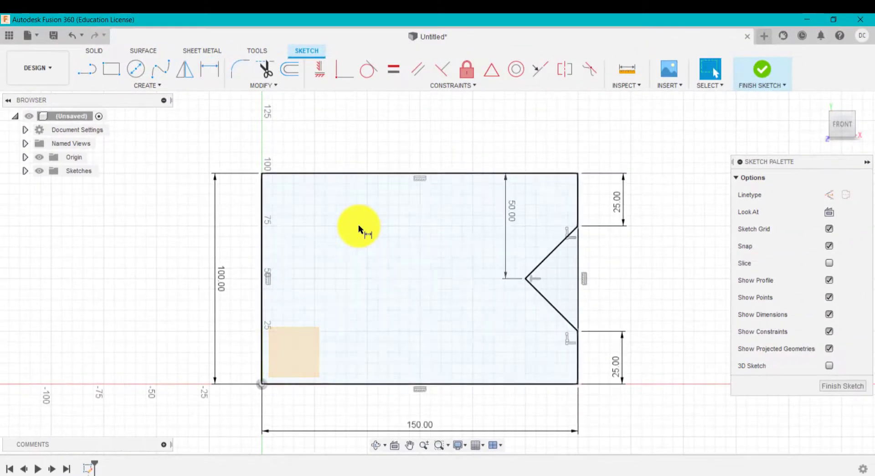
{"action": "left_click", "coordinate": [147, 86]}
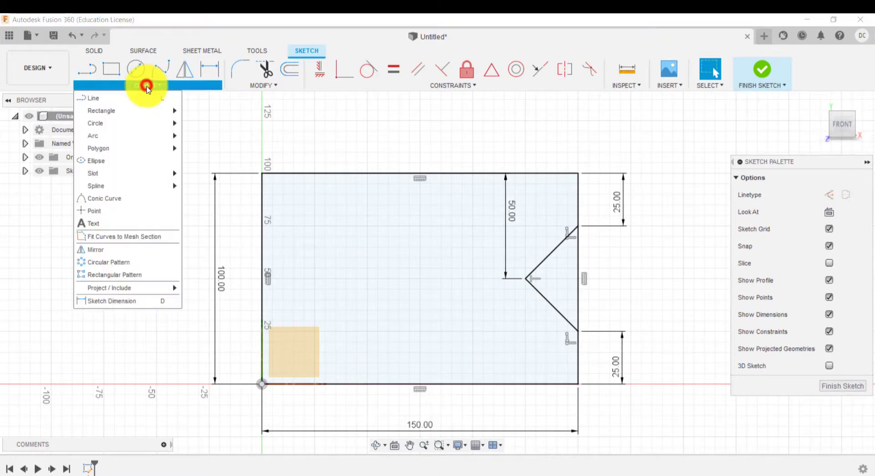
{"action": "left_click", "coordinate": [415, 132]}
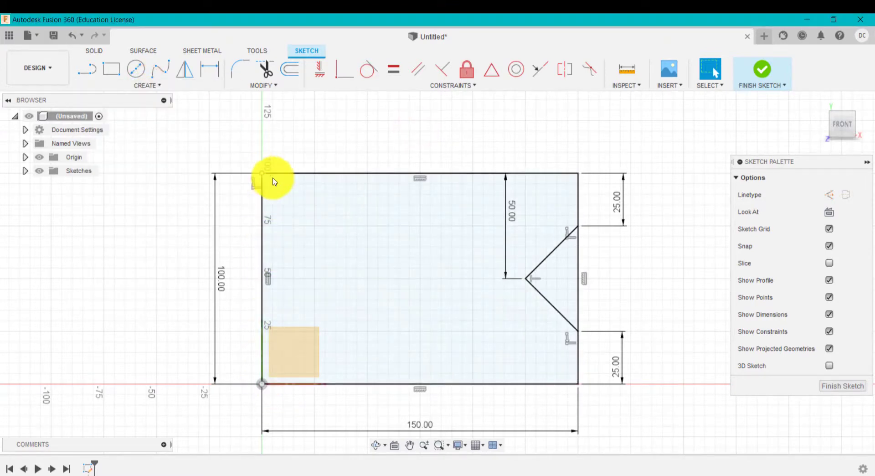
{"action": "left_click", "coordinate": [573, 231]}
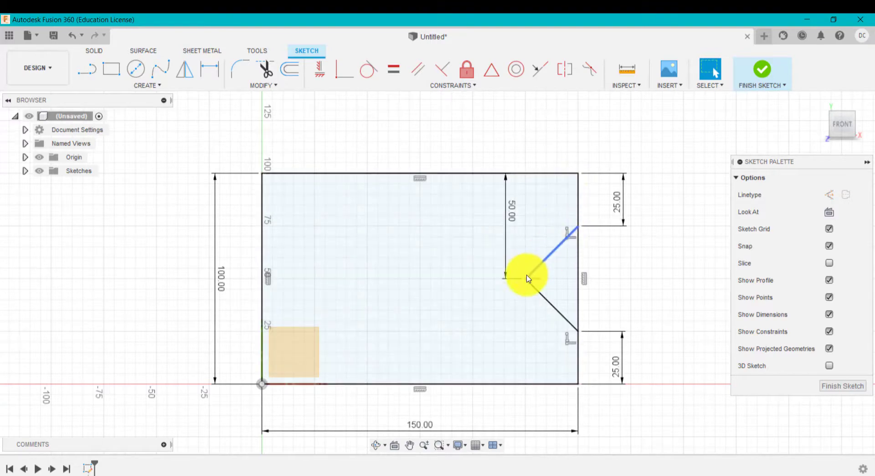
{"action": "left_click", "coordinate": [545, 297]}
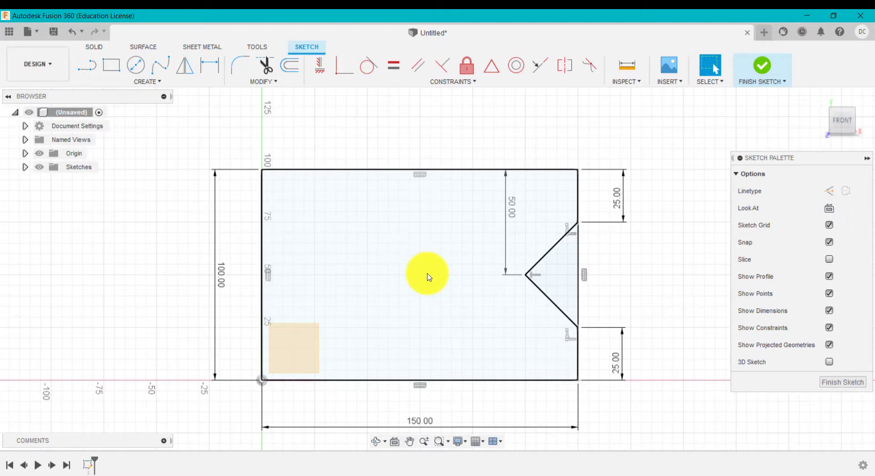
Start a Revolve of both the notched rectangle profile and the triangular notch profile about the rectangle's left vertical edge.
{"action": "left_click", "coordinate": [100, 47]}
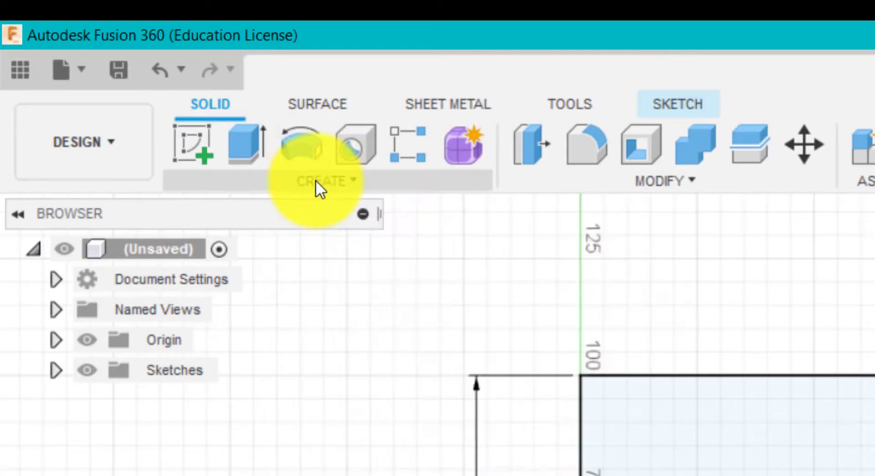
{"action": "left_click", "coordinate": [317, 182]}
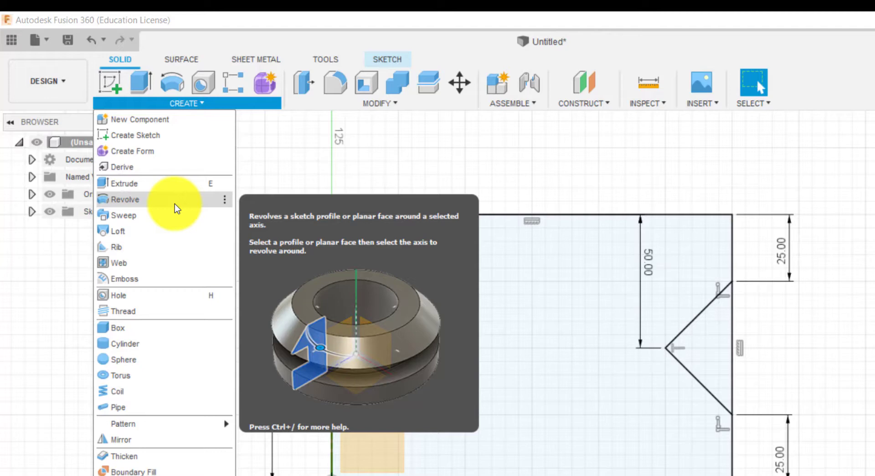
{"action": "left_click", "coordinate": [174, 201]}
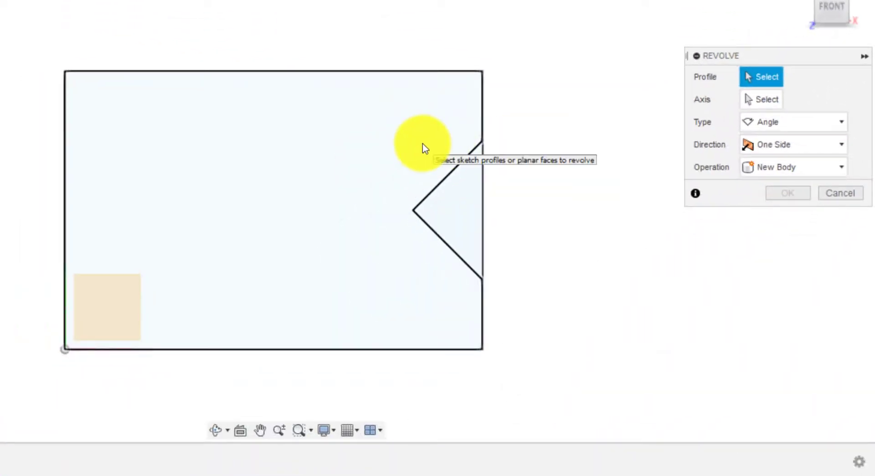
{"action": "left_click", "coordinate": [423, 145]}
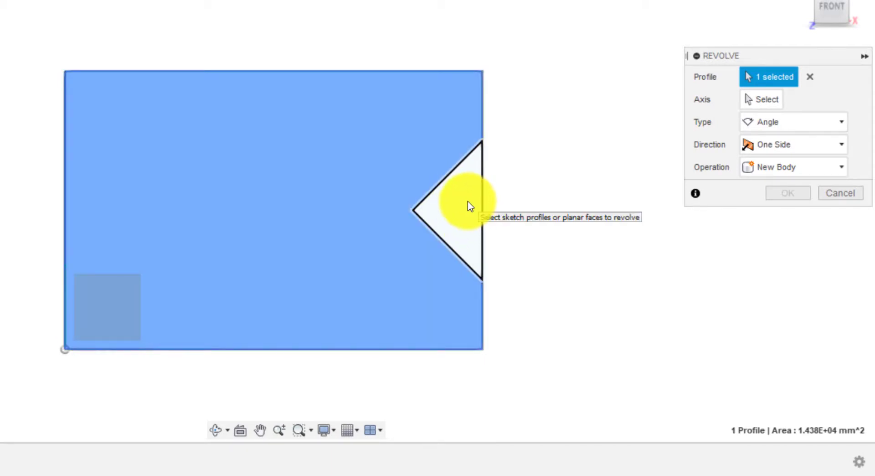
{"action": "left_click", "coordinate": [468, 201]}
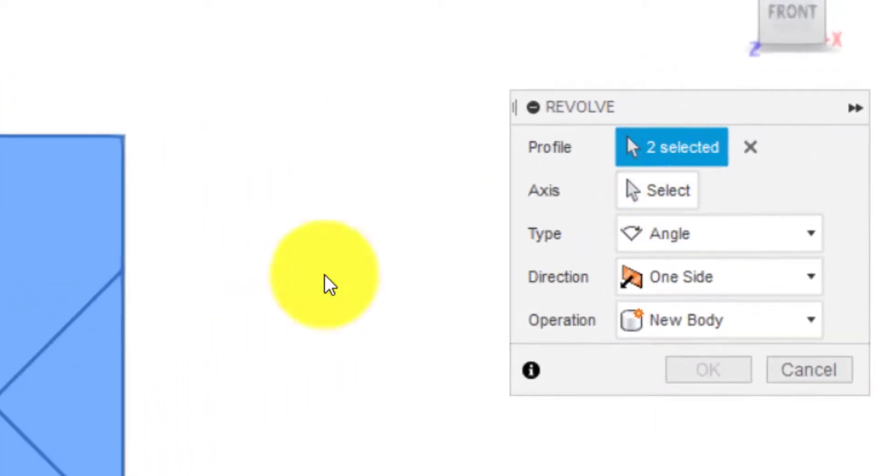
{"action": "left_click", "coordinate": [666, 190]}
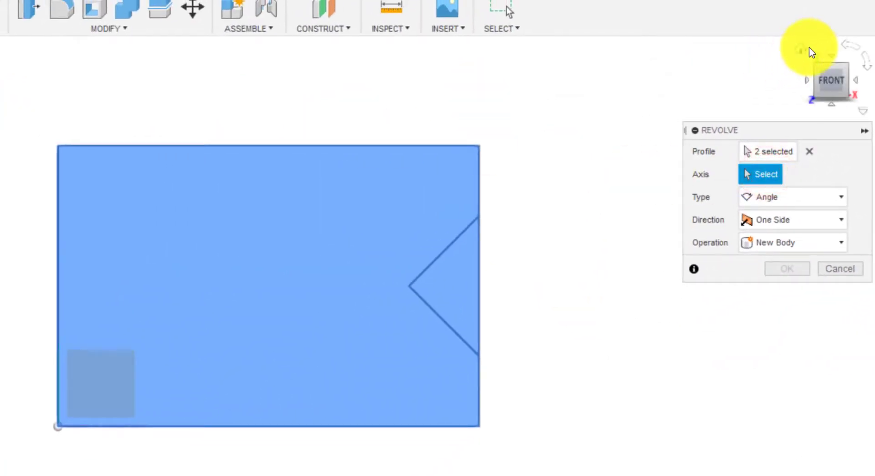
{"action": "left_click", "coordinate": [805, 49]}
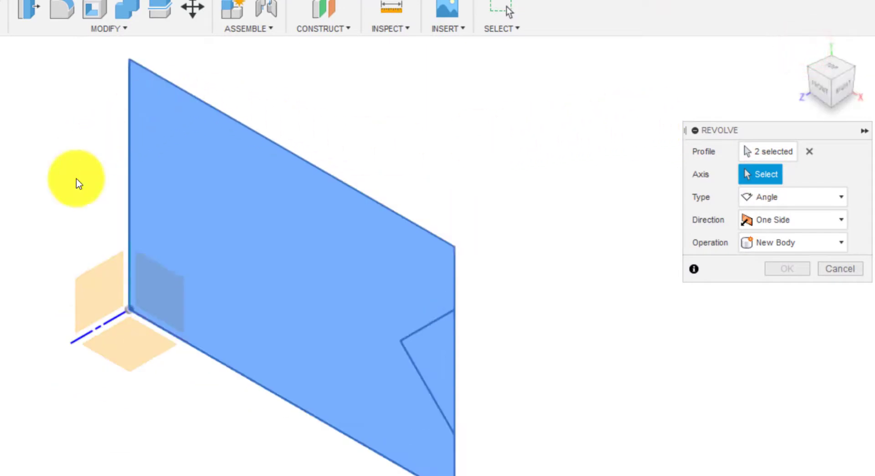
{"action": "left_click", "coordinate": [130, 183]}
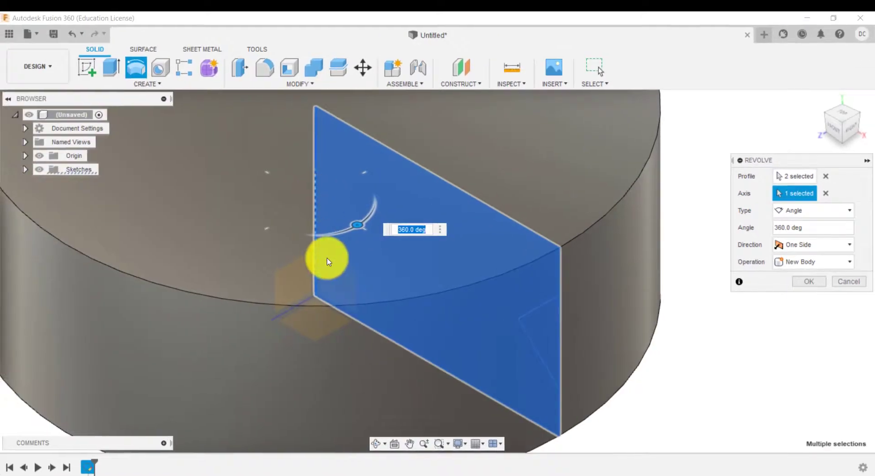
{"action": "scroll", "coordinate": [327, 261], "scroll_direction": "down", "scroll_amount": 8}
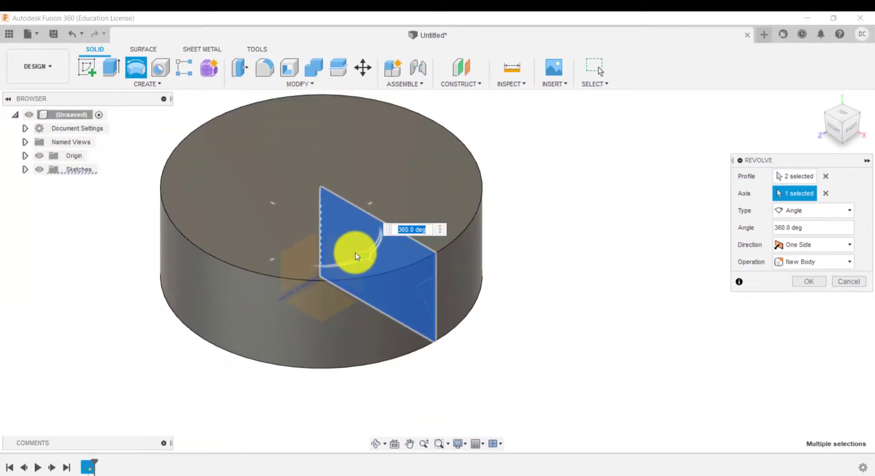
{"action": "mouse_move", "coordinate": [357, 256]}
{"action": "left_mouse_down"}
{"action": "mouse_move", "coordinate": [323, 260]}
{"action": "mouse_move", "coordinate": [254, 244]}
{"action": "mouse_move", "coordinate": [280, 175]}
{"action": "mouse_move", "coordinate": [362, 185]}
{"action": "mouse_move", "coordinate": [389, 209]}
{"action": "mouse_move", "coordinate": [396, 232]}
{"action": "mouse_move", "coordinate": [350, 250]}
{"action": "left_mouse_up"}
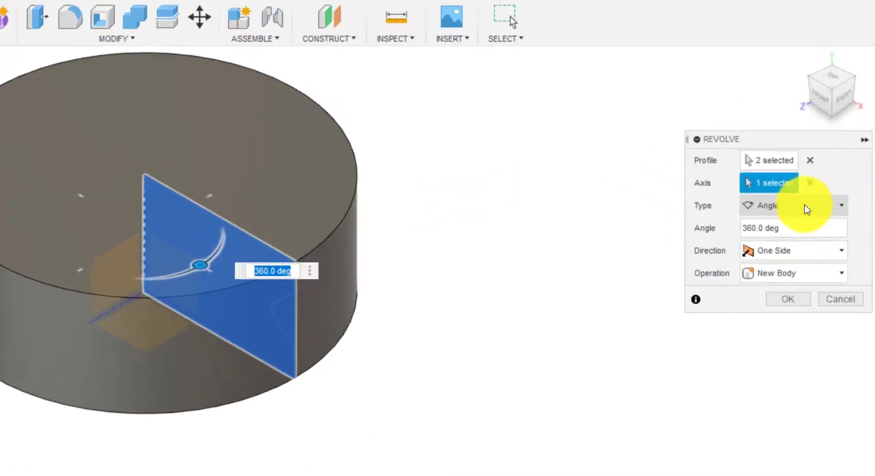
Set the revolve's extent type to Full, keep the New Body operation and create the solid.
{"action": "left_click", "coordinate": [822, 210]}
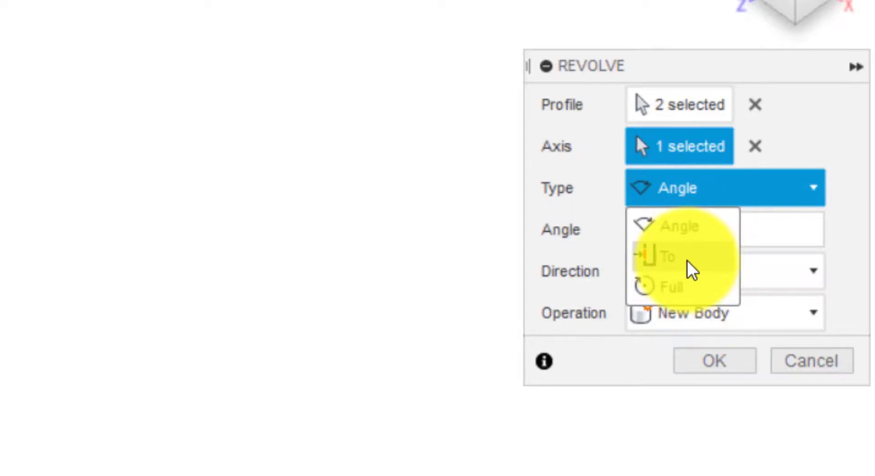
{"action": "left_click", "coordinate": [680, 284]}
{"action": "left_click", "coordinate": [683, 287]}
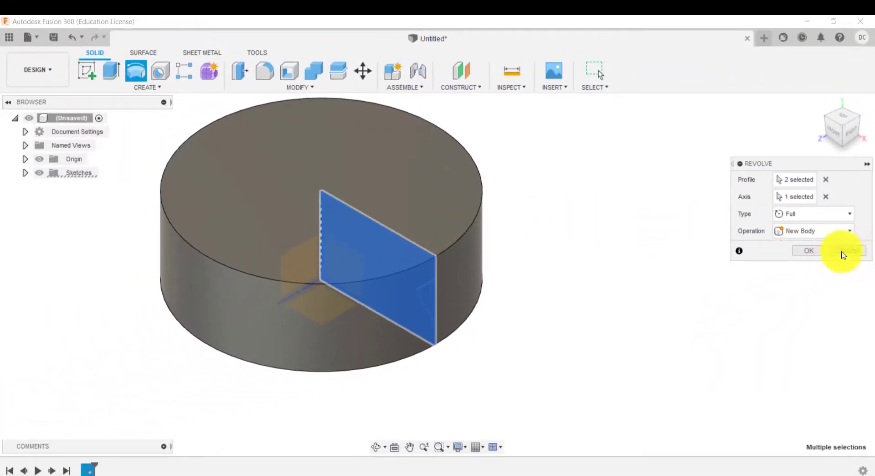
{"action": "left_click", "coordinate": [811, 231]}
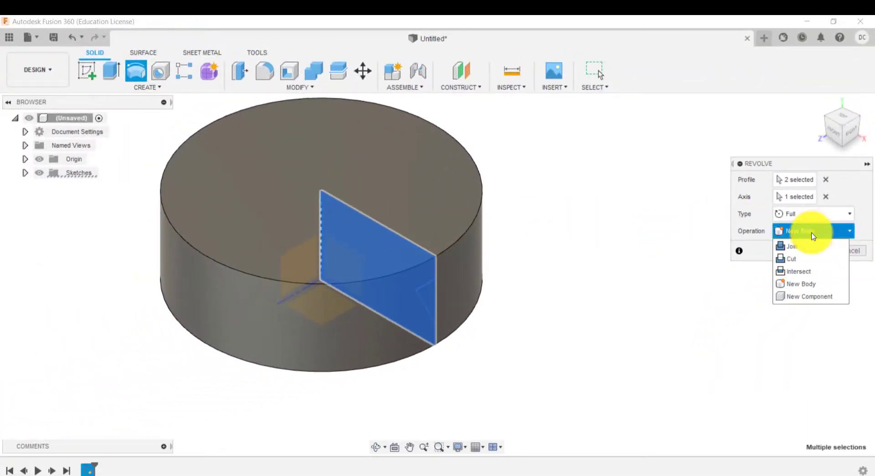
{"action": "left_click", "coordinate": [812, 235]}
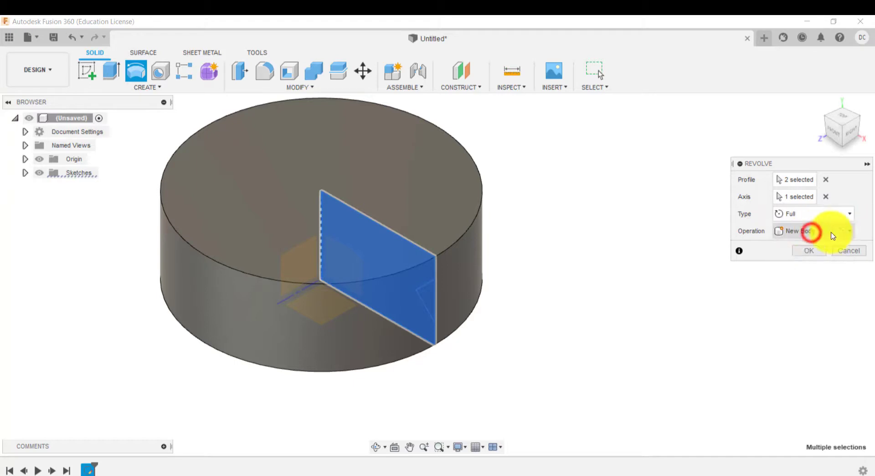
{"action": "left_click", "coordinate": [811, 250]}
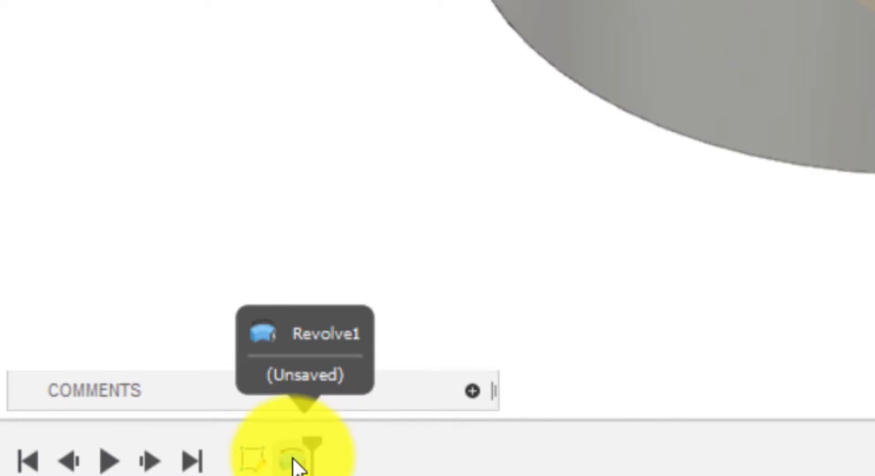
Edit the revolve feature to remove the triangular notch from its profiles, leaving a V-groove around the disc.
{"action": "right_click", "coordinate": [294, 463]}
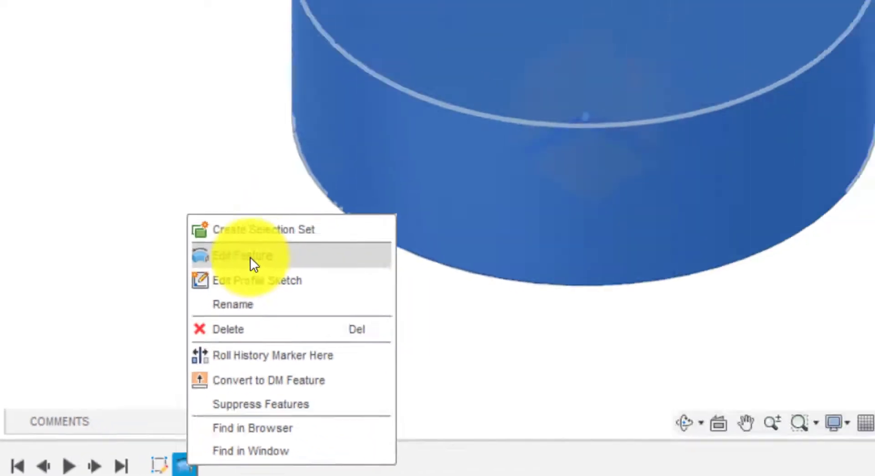
{"action": "left_click", "coordinate": [396, 131]}
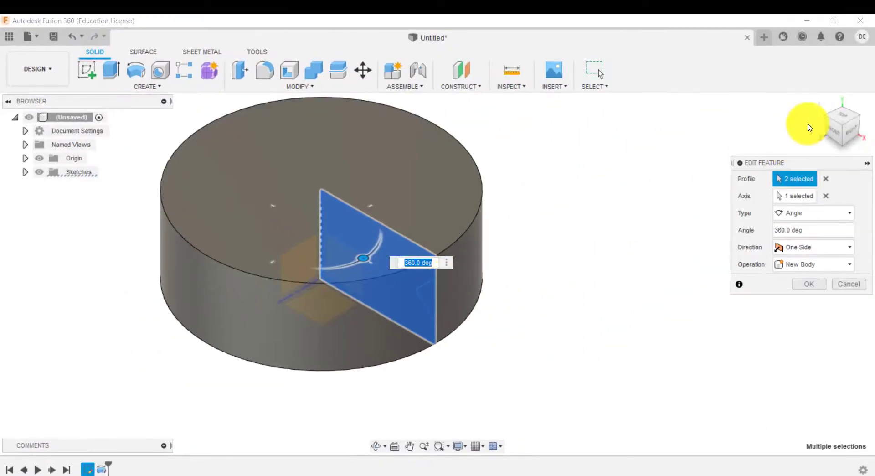
{"action": "left_click", "coordinate": [834, 131]}
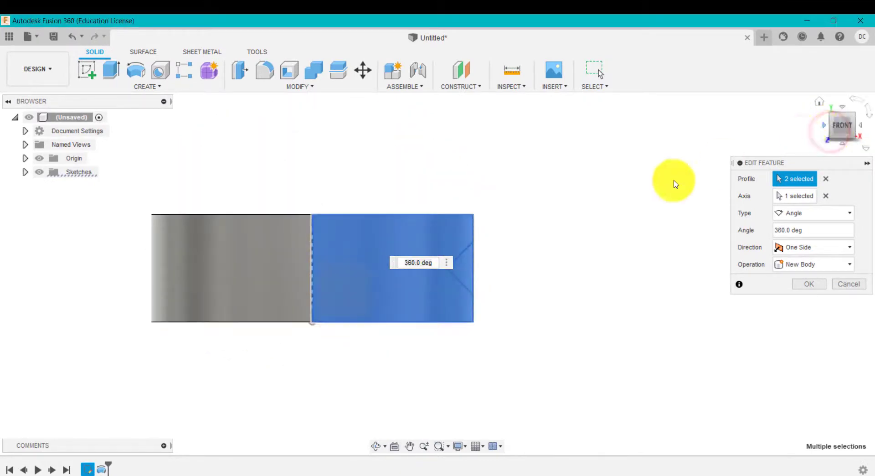
{"action": "scroll", "coordinate": [495, 274], "scroll_direction": "up", "scroll_amount": 4}
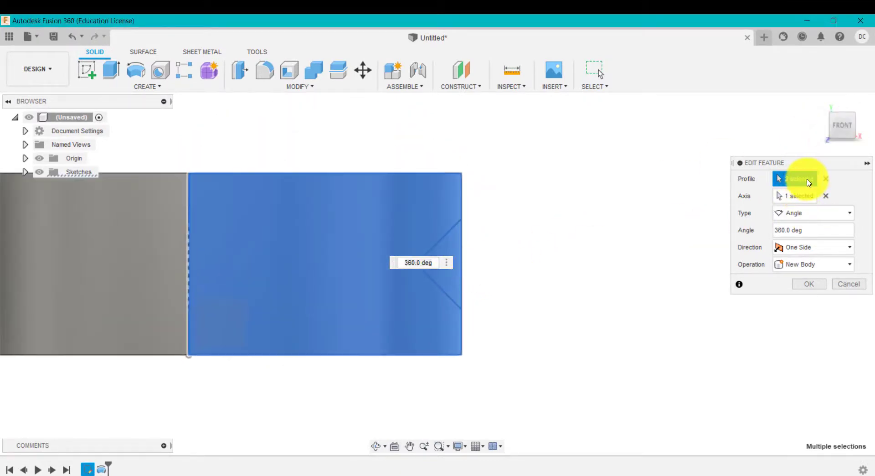
{"action": "left_click", "coordinate": [456, 280]}
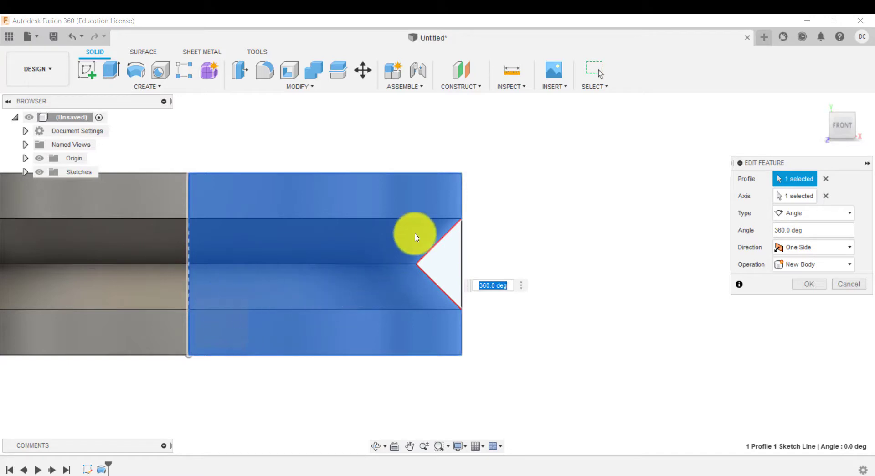
{"action": "left_click", "coordinate": [819, 101]}
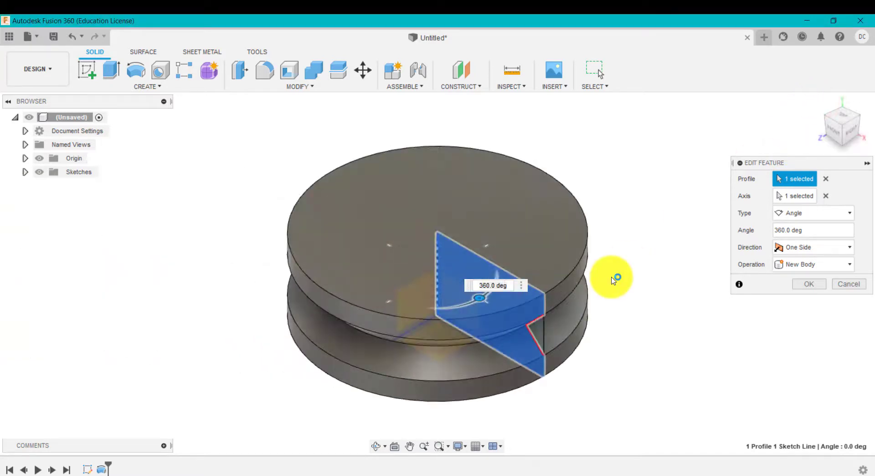
{"action": "left_click", "coordinate": [803, 284]}
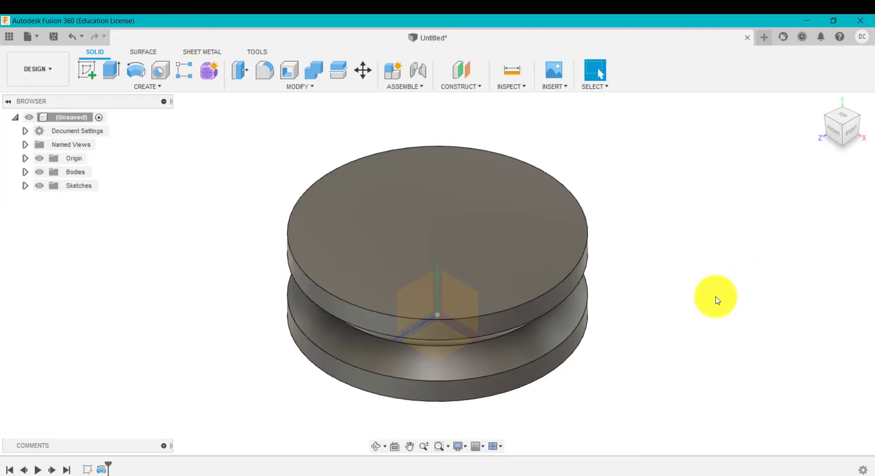
{"action": "middle_click_drag", "start_coordinate": [716, 297], "coordinate": [716, 279], "text": "shift"}
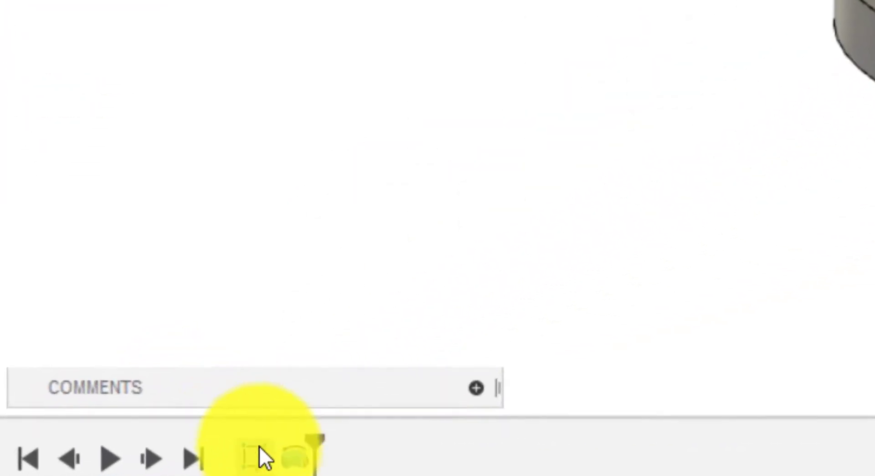
Open the profile sketch for editing, check the notch vertex's vertical dimension, and finish the sketch.
{"action": "right_click", "coordinate": [257, 454]}
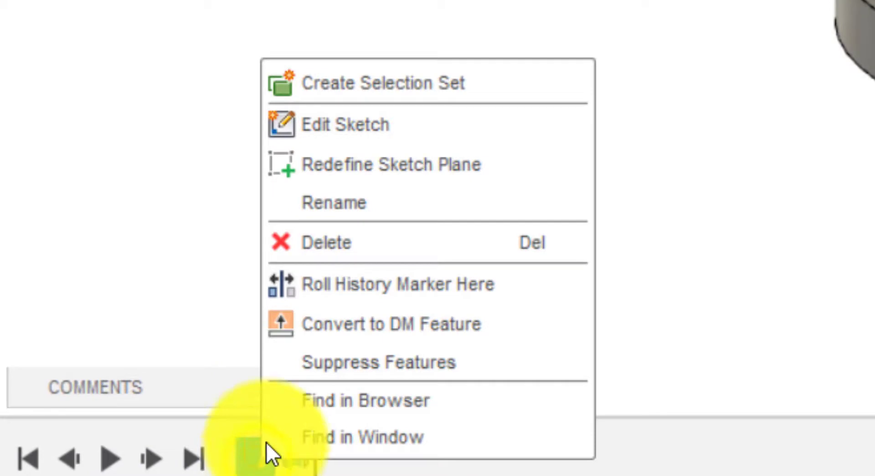
{"action": "left_click", "coordinate": [378, 130]}
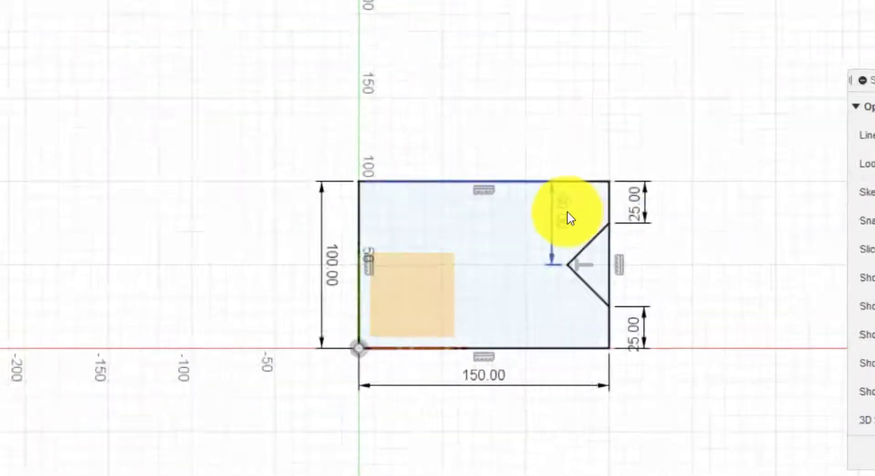
{"action": "double_click", "coordinate": [562, 249]}
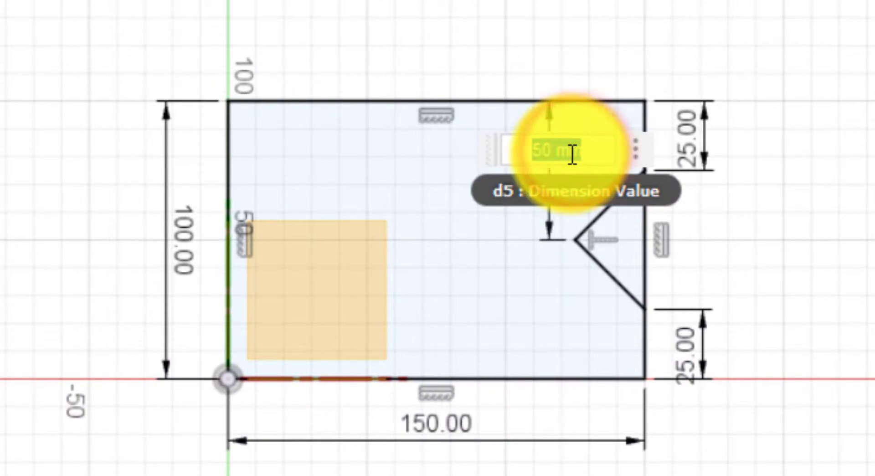
{"action": "key", "text": "Return"}
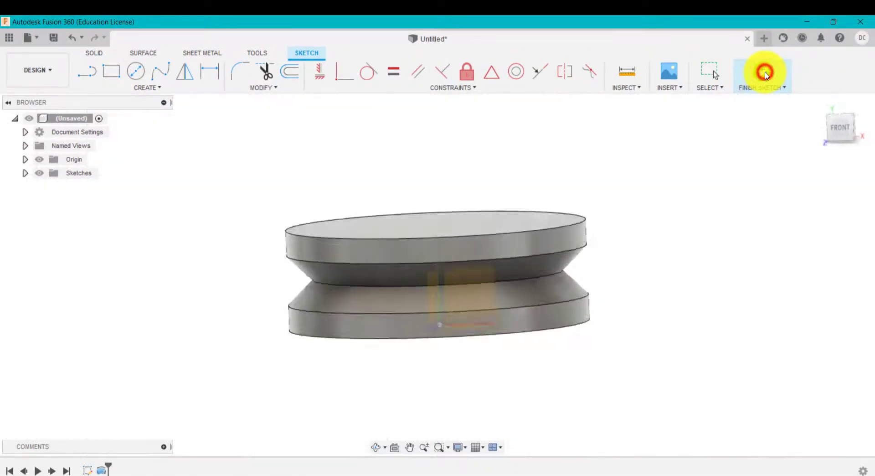
{"action": "left_click", "coordinate": [766, 75]}
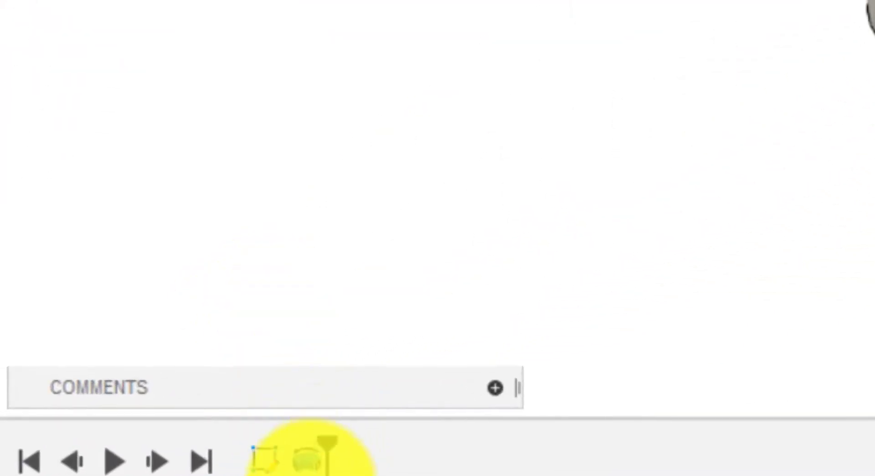
Edit the revolve feature and set its angle to 180 degrees to make a half disc.
{"action": "right_click", "coordinate": [310, 469]}
{"action": "left_click", "coordinate": [311, 232]}
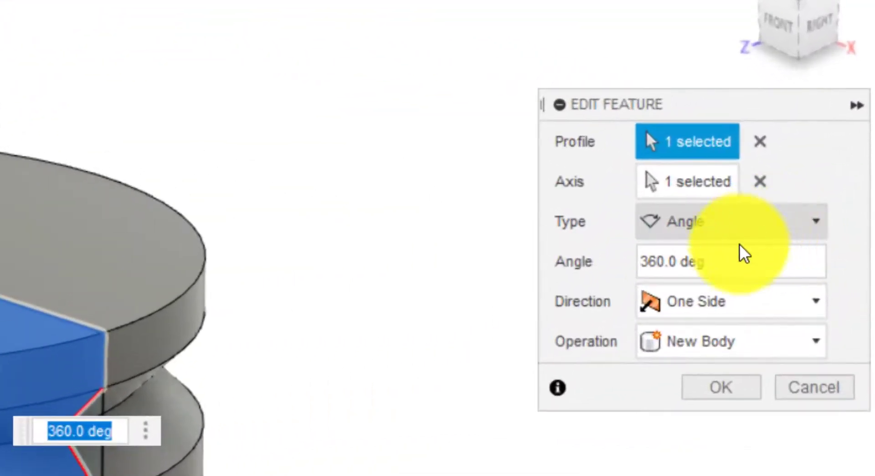
{"action": "left_click", "coordinate": [811, 232]}
{"action": "left_click_drag", "start_coordinate": [723, 263], "coordinate": [639, 254]}
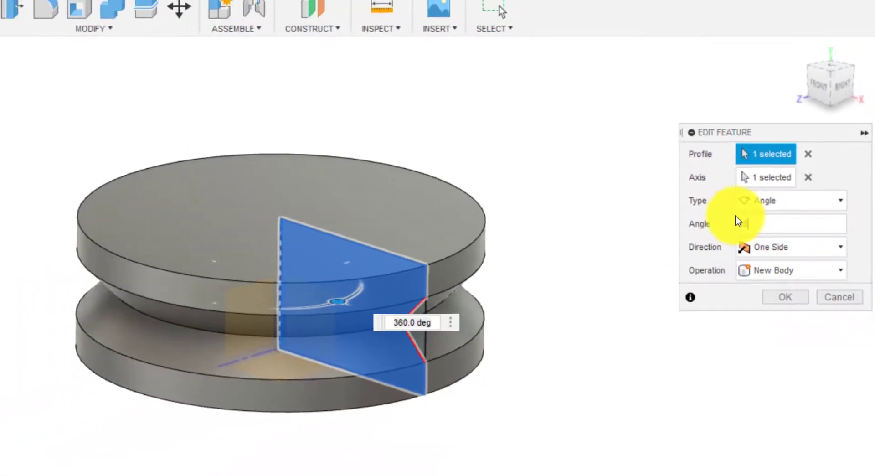
{"action": "type", "text": "180"}
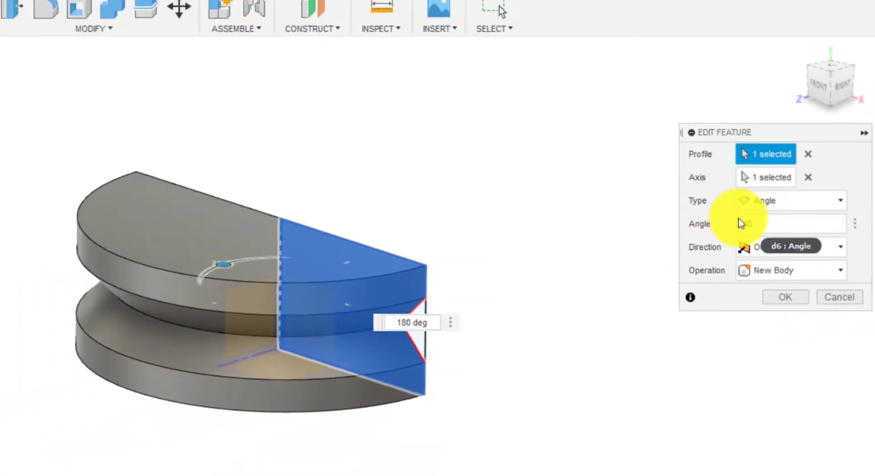
{"action": "left_click", "coordinate": [782, 298]}
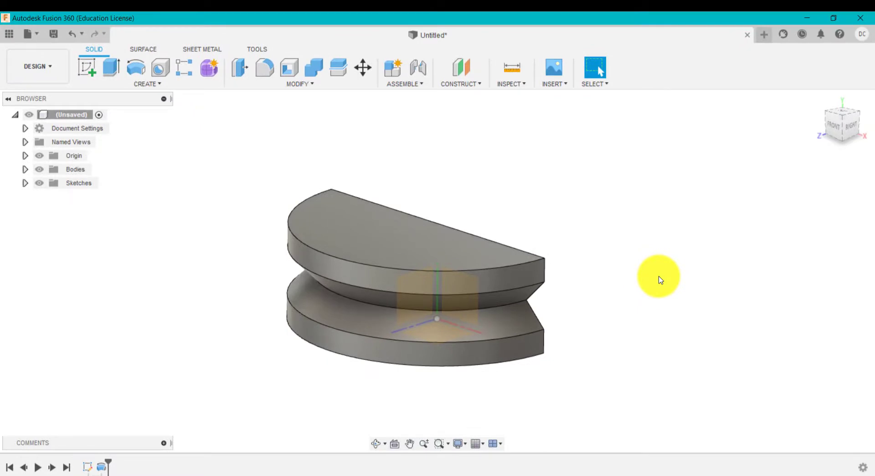
{"action": "middle_click_drag", "start_coordinate": [672, 276], "coordinate": [568, 276], "text": "shift"}
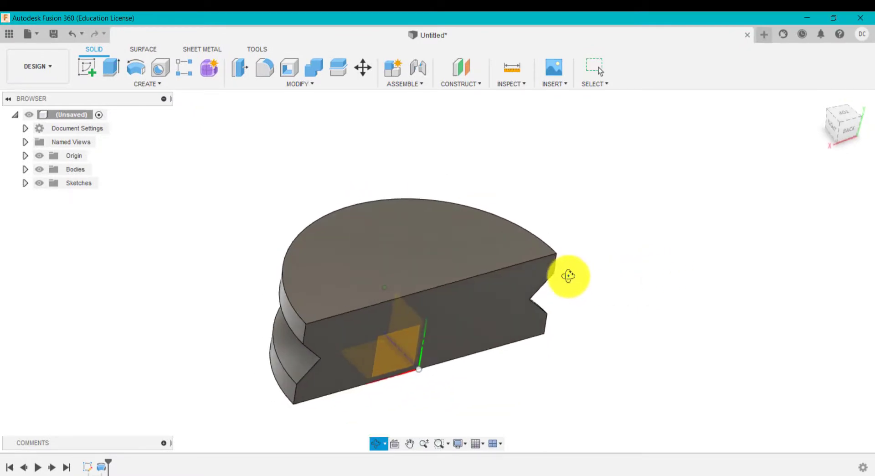
Edit the revolve feature and set its extent type to Full to restore the complete disc.
{"action": "left_click", "coordinate": [824, 101]}
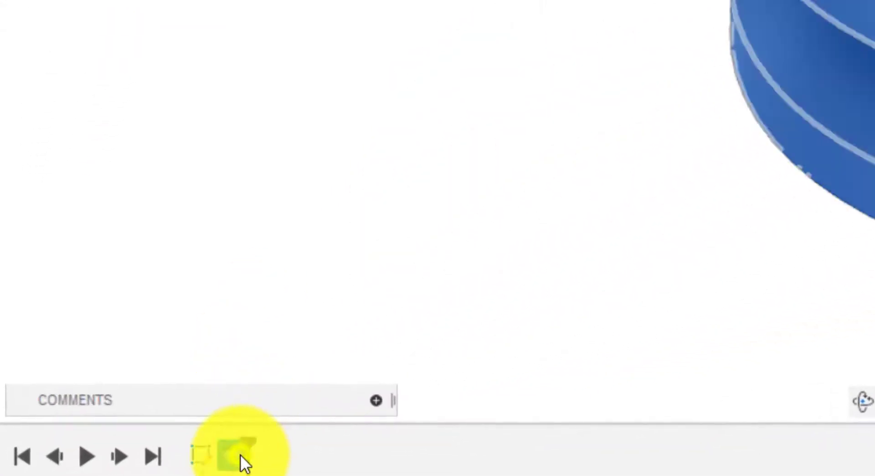
{"action": "right_click", "coordinate": [240, 454]}
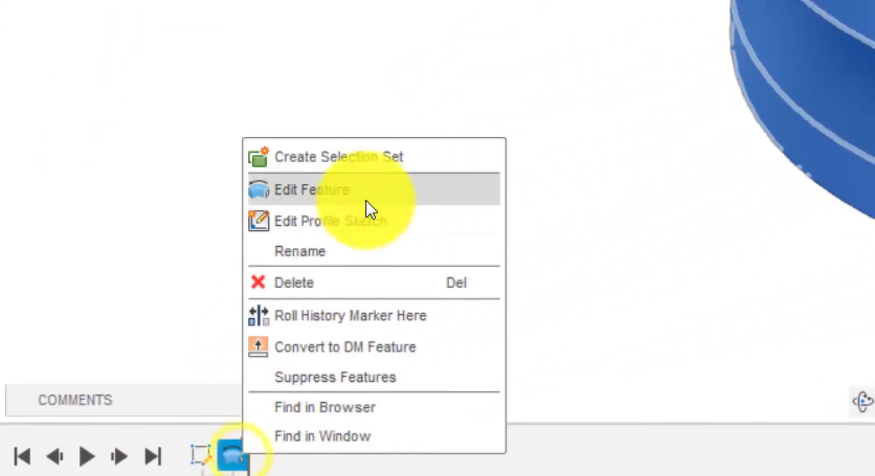
{"action": "left_click", "coordinate": [363, 208]}
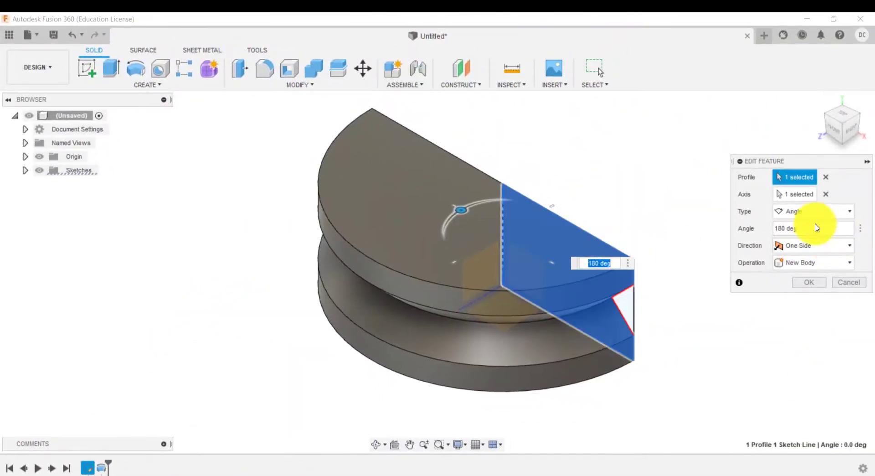
{"action": "left_click", "coordinate": [816, 212]}
{"action": "left_click", "coordinate": [806, 253]}
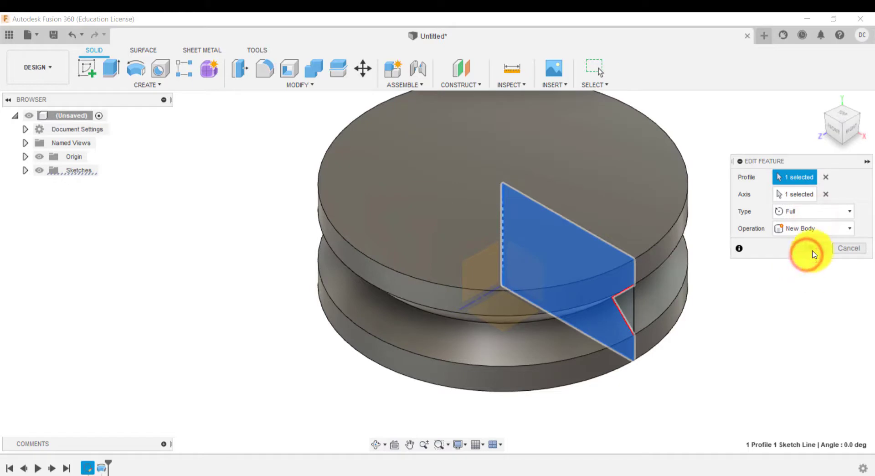
{"action": "left_click", "coordinate": [810, 249]}
{"action": "left_click", "coordinate": [818, 103]}
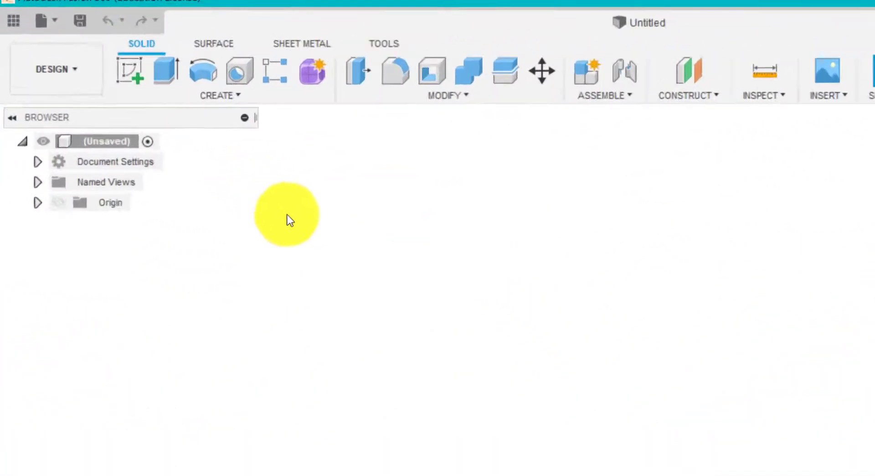
Show the origin geometry in the new empty design and create a sketch on the front XY plane.
{"action": "left_click", "coordinate": [59, 203]}
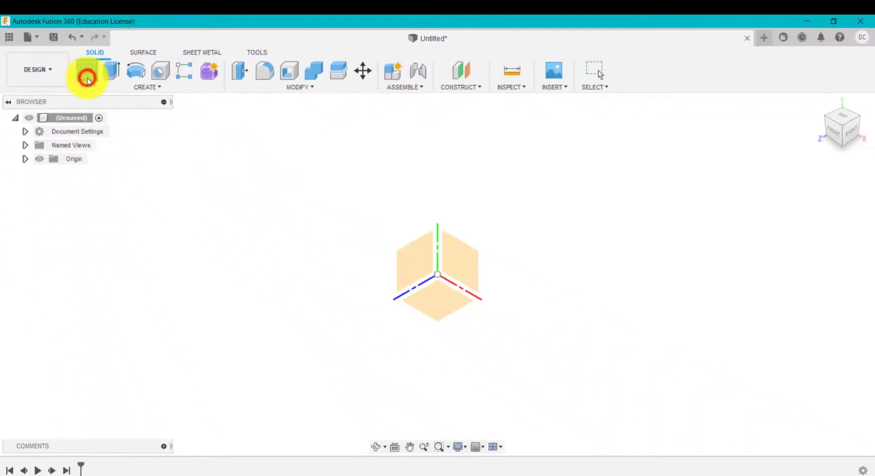
{"action": "left_click", "coordinate": [179, 150]}
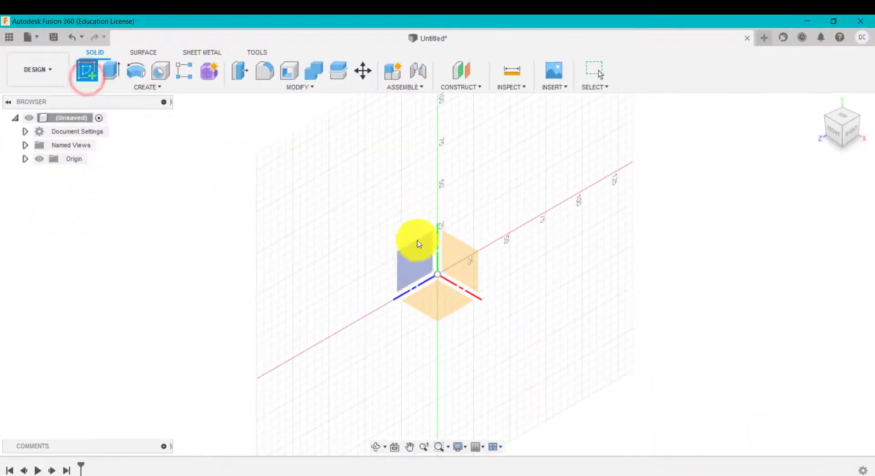
{"action": "left_click", "coordinate": [463, 266]}
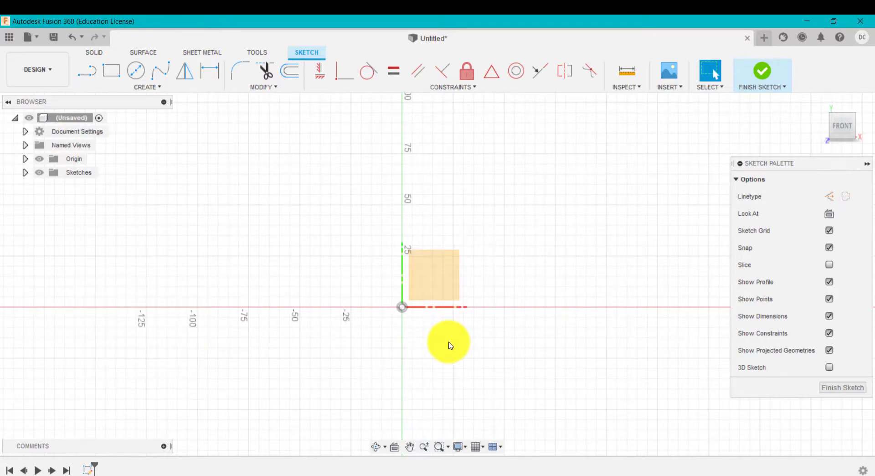
Draw a vertical line about 120 mm long on the green axis, ending at the origin.
{"action": "key", "text": "l"}
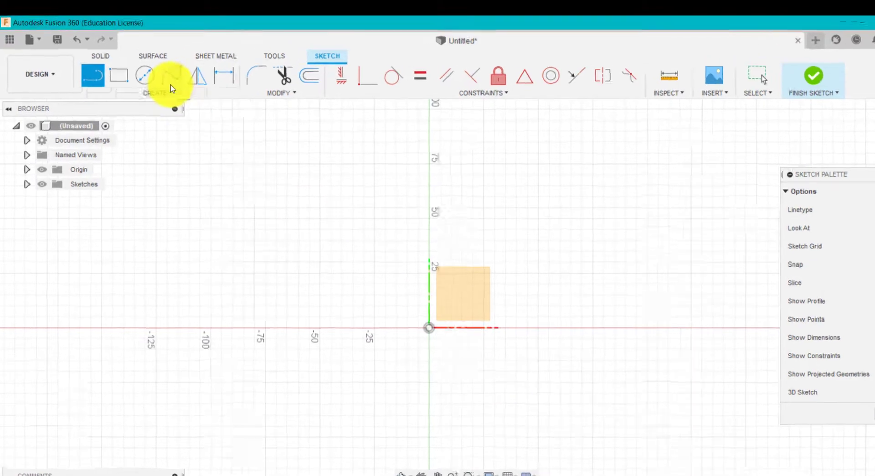
{"action": "left_click", "coordinate": [152, 87]}
{"action": "left_click", "coordinate": [149, 104]}
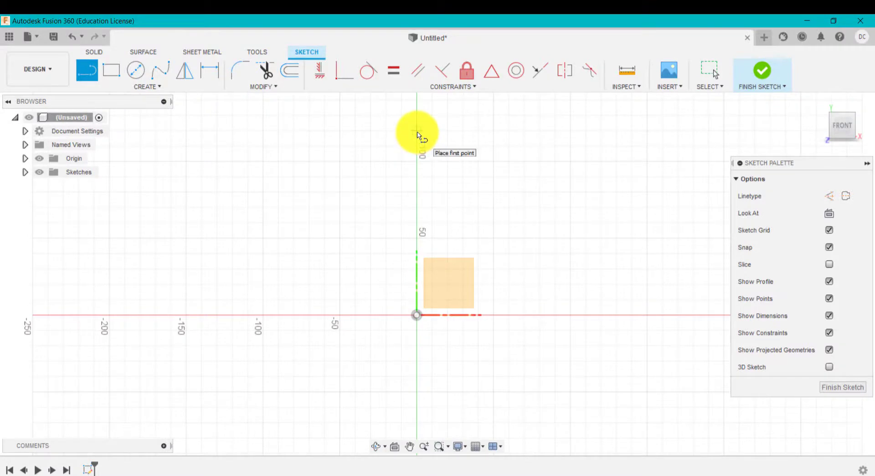
{"action": "left_click", "coordinate": [416, 132]}
{"action": "left_click", "coordinate": [417, 315]}
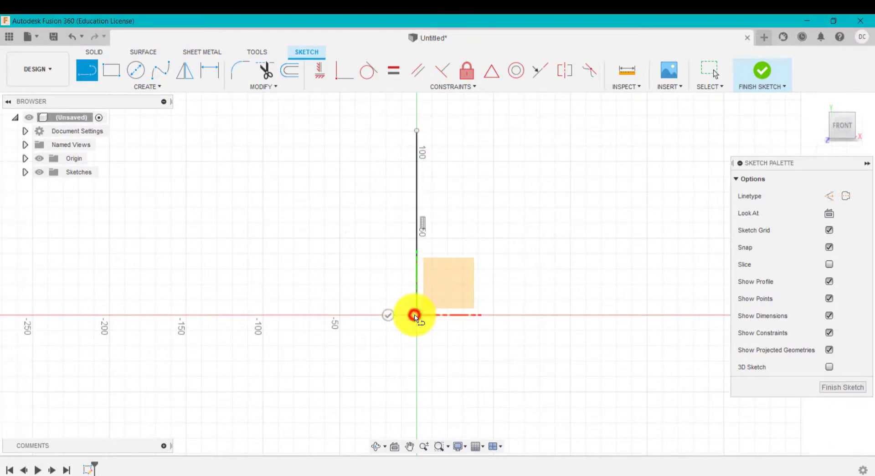
{"action": "key", "text": "Escape"}
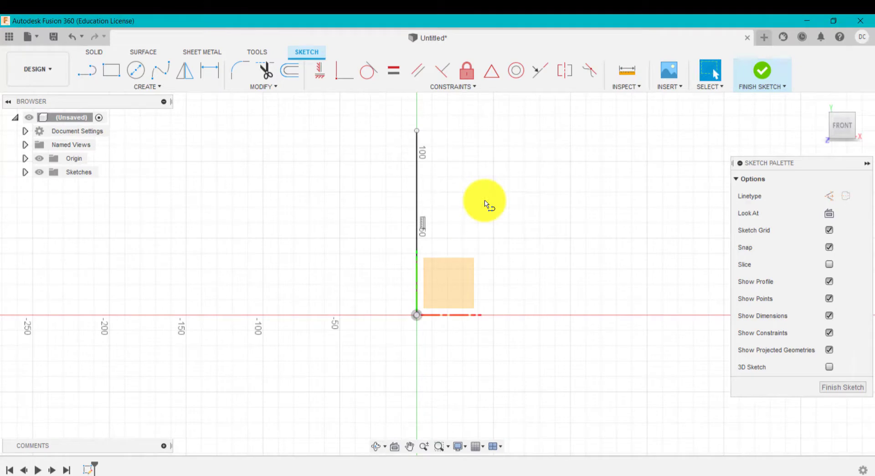
Dimension the vertical line's length and set it to 450 mm.
{"action": "key", "text": "d"}
{"action": "left_click", "coordinate": [416, 201]}
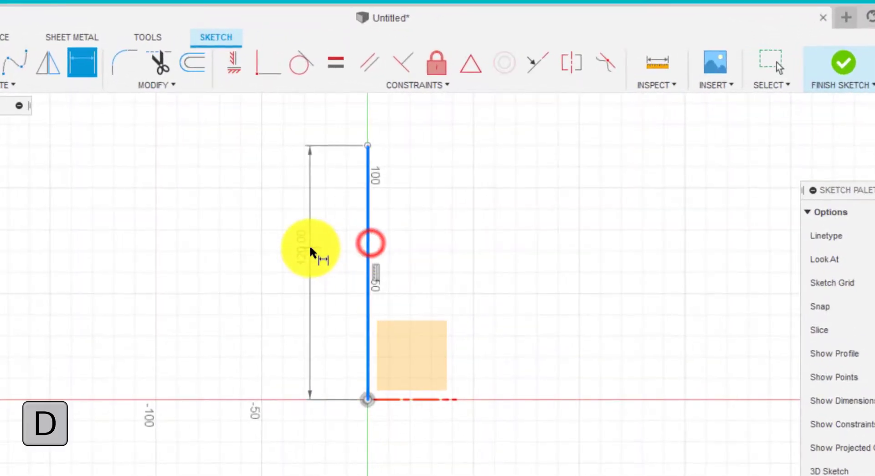
{"action": "left_click", "coordinate": [311, 246]}
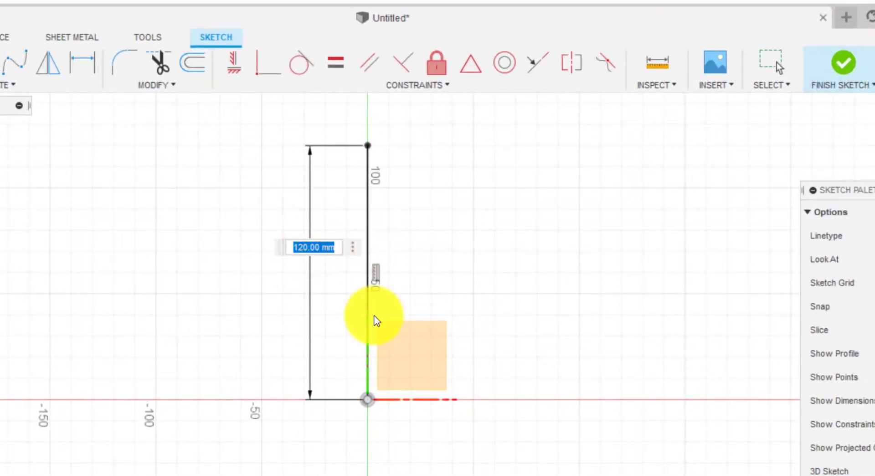
{"action": "type", "text": "450"}
{"action": "key", "text": "Return"}
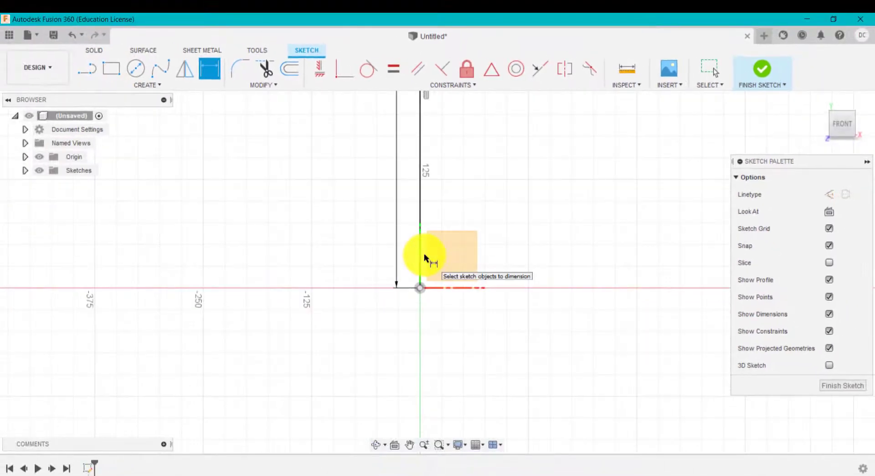
Draw a 25 mm horizontal line towards positive X from the upper end of the 450 mm line.
{"action": "scroll", "coordinate": [424, 257], "scroll_direction": "down", "scroll_amount": 2}
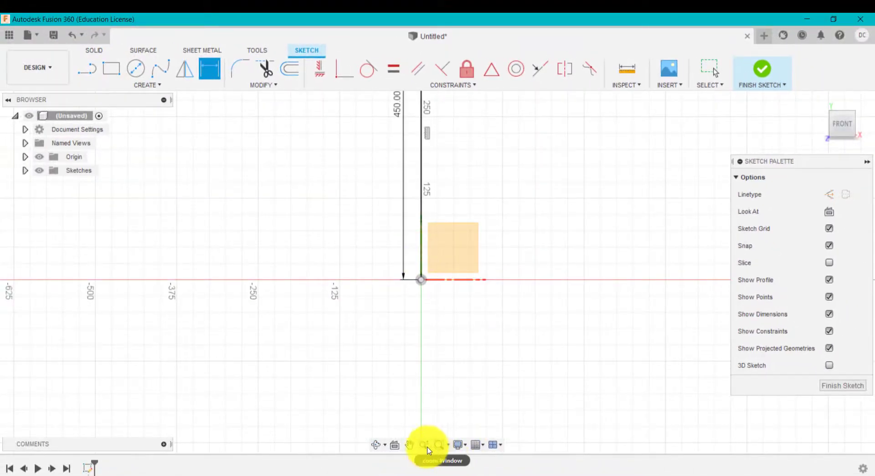
{"action": "left_click", "coordinate": [414, 447]}
{"action": "mouse_move", "coordinate": [591, 220]}
{"action": "left_mouse_down"}
{"action": "mouse_move", "coordinate": [543, 308]}
{"action": "mouse_move", "coordinate": [540, 341]}
{"action": "mouse_move", "coordinate": [528, 330]}
{"action": "left_mouse_up"}
{"action": "left_click", "coordinate": [410, 445]}
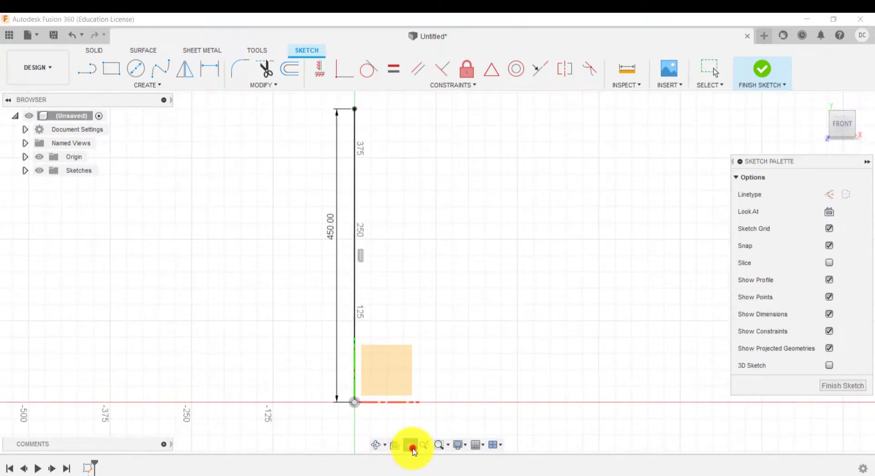
{"action": "key", "text": "d"}
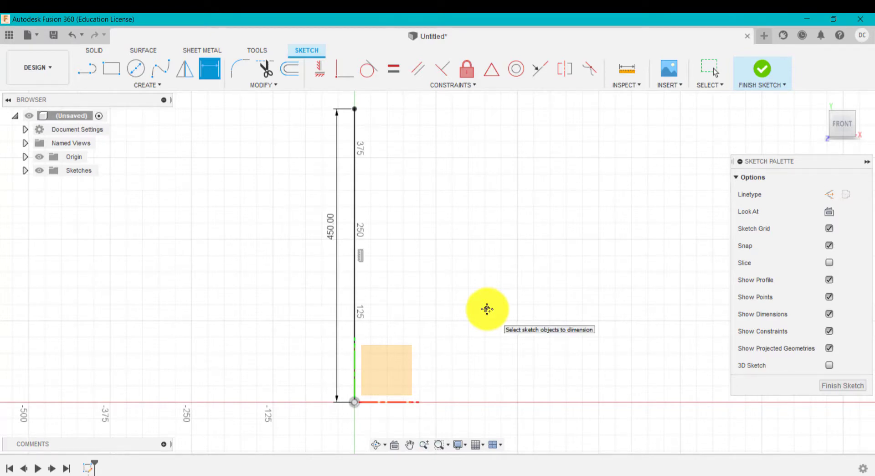
{"action": "key", "text": "l"}
{"action": "left_click", "coordinate": [355, 108]}
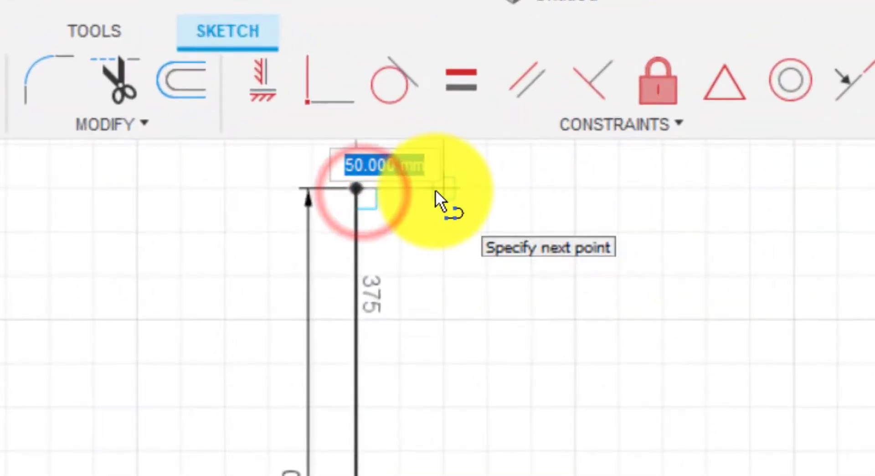
{"action": "type", "text": "25"}
{"action": "key", "text": "Return"}
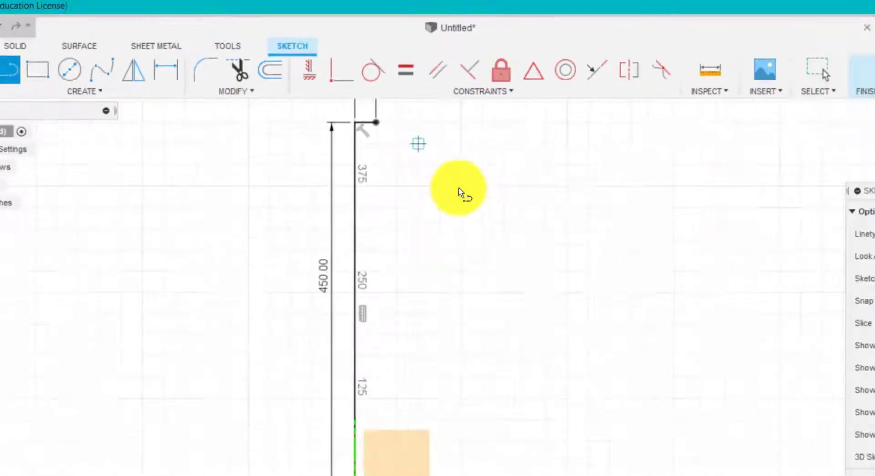
Draw a 50 mm horizontal line from the origin along the positive red axis.
{"action": "left_click", "coordinate": [356, 403]}
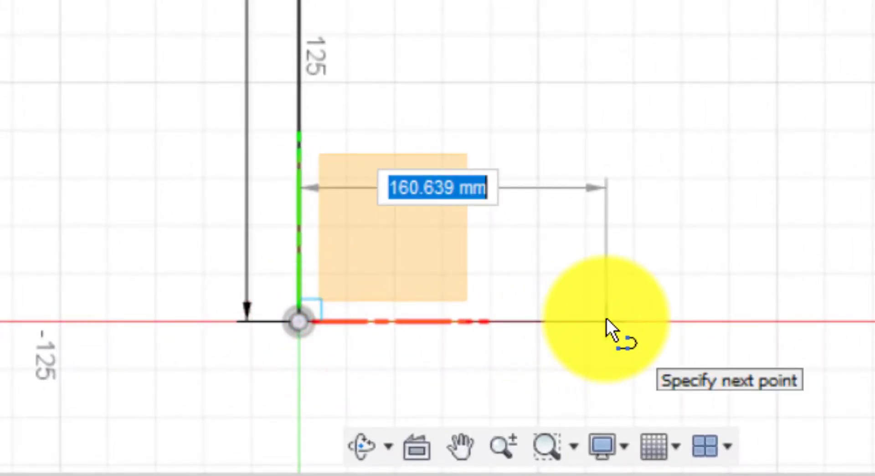
{"action": "type", "text": "50"}
{"action": "key", "text": "Tab"}
{"action": "key", "text": "Return"}
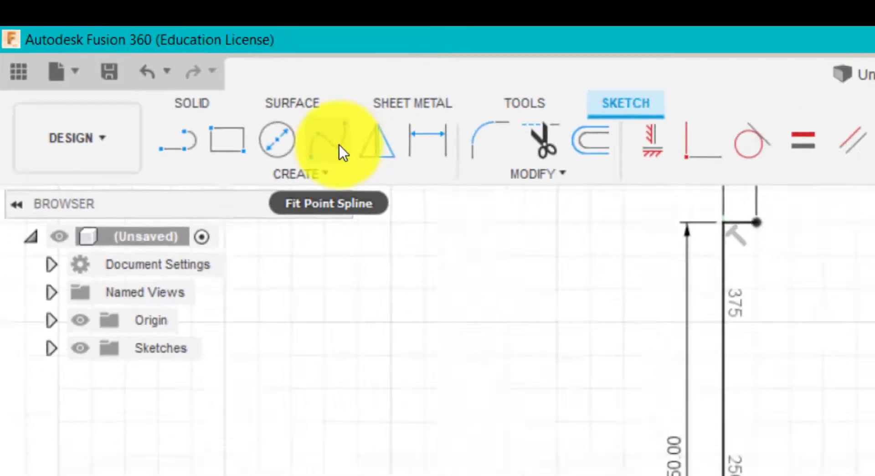
Draw a wavy fit point spline from the 25 mm line's free end through five intermediate points to the 50 mm line's free end.
{"action": "left_click", "coordinate": [338, 144]}
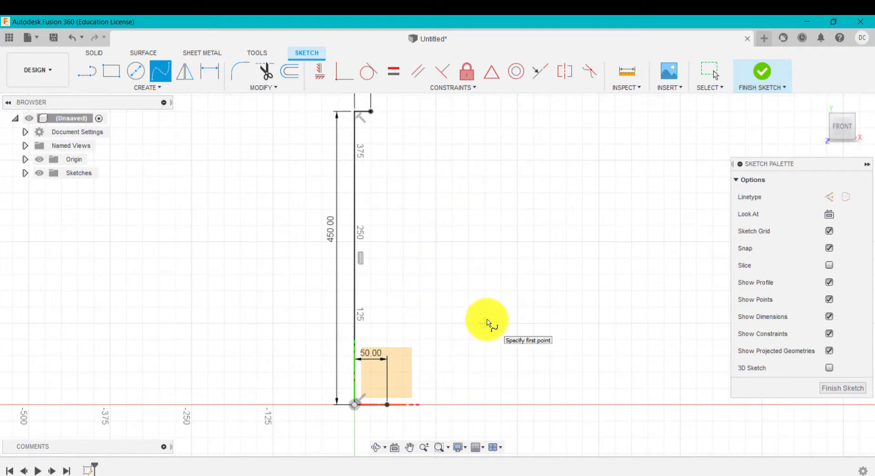
{"action": "left_click", "coordinate": [370, 111]}
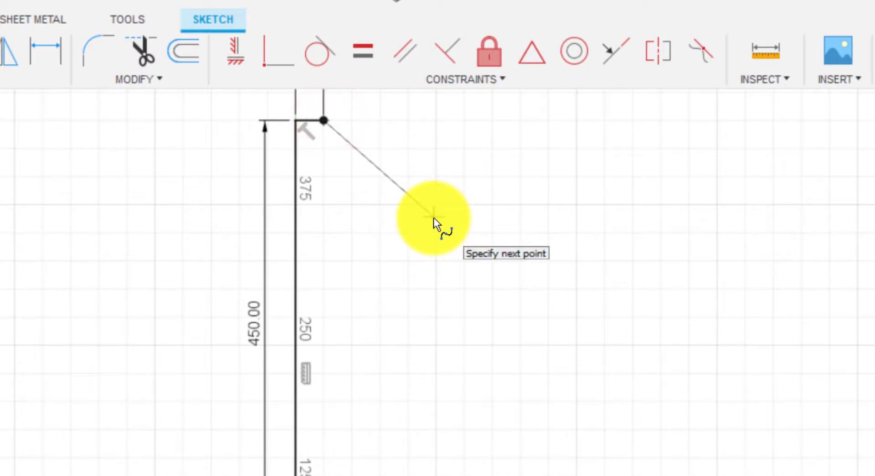
{"action": "left_click", "coordinate": [484, 189]}
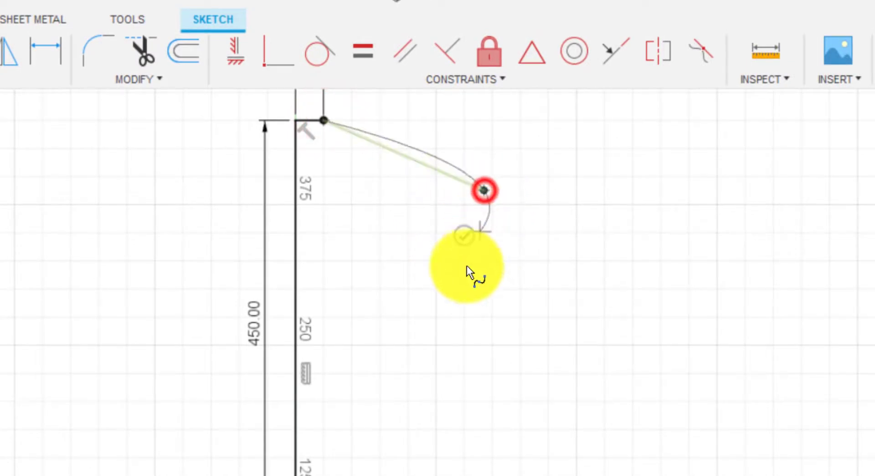
{"action": "left_click", "coordinate": [406, 305]}
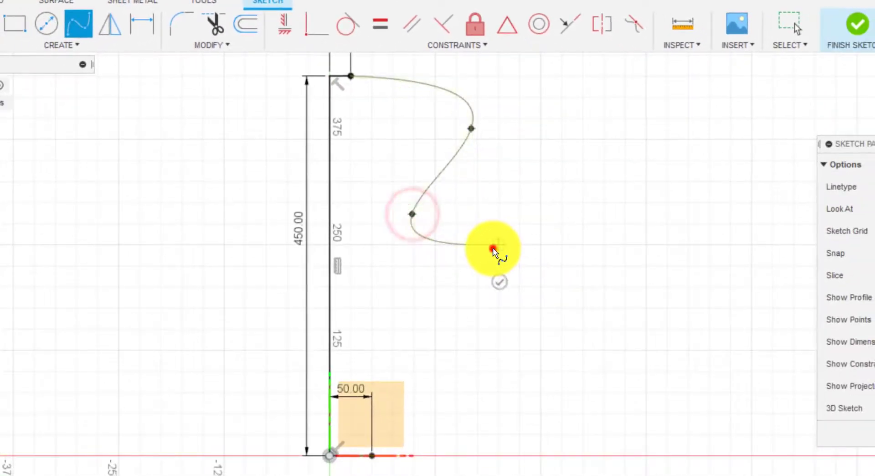
{"action": "left_click", "coordinate": [513, 313]}
{"action": "left_click", "coordinate": [419, 322]}
{"action": "left_click", "coordinate": [493, 377]}
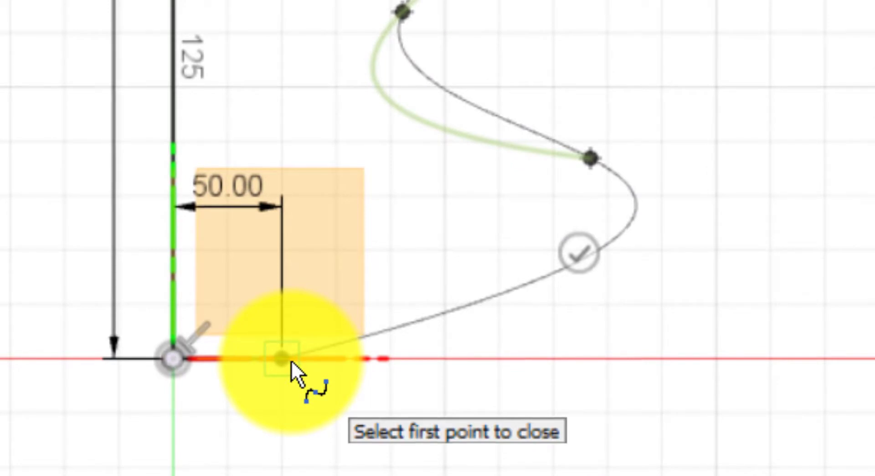
{"action": "left_click", "coordinate": [282, 359]}
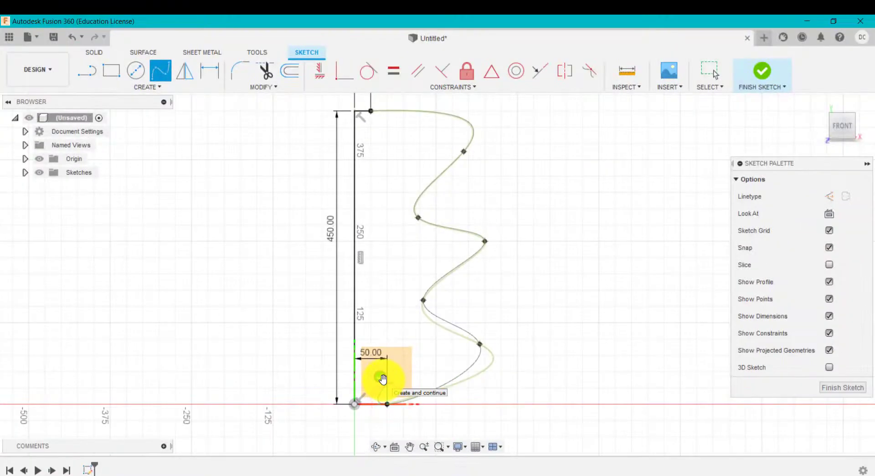
{"action": "left_click", "coordinate": [382, 378]}
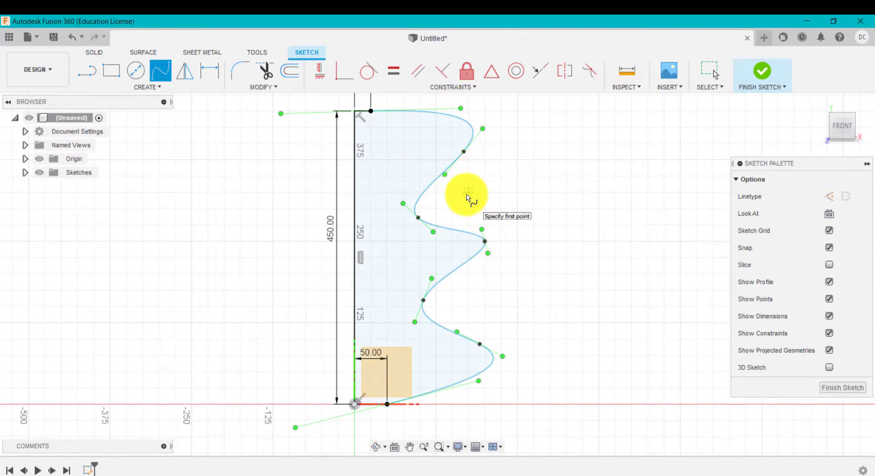
Reshape the spline's uppermost bulge using its tangent handle and fit point, and delete the whole spline.
{"action": "left_click_drag", "start_coordinate": [445, 174], "coordinate": [466, 177]}
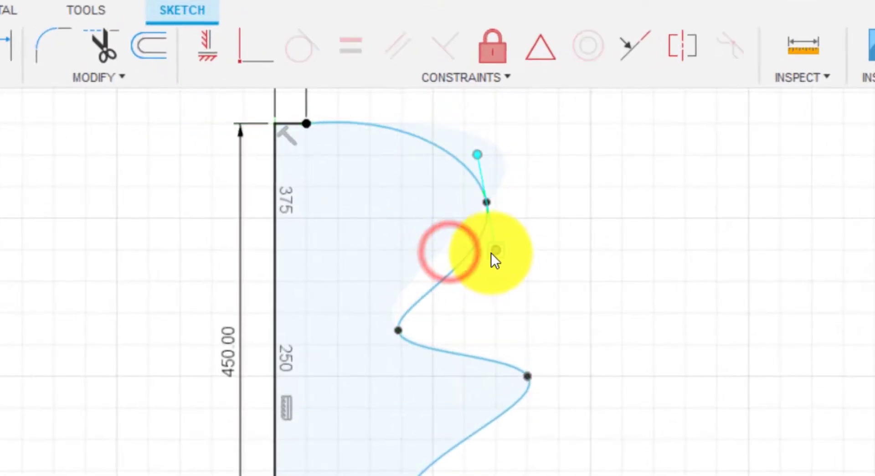
{"action": "mouse_move", "coordinate": [491, 254]}
{"action": "left_mouse_down"}
{"action": "mouse_move", "coordinate": [524, 226]}
{"action": "mouse_move", "coordinate": [503, 246]}
{"action": "left_mouse_up"}
{"action": "mouse_move", "coordinate": [488, 204]}
{"action": "left_mouse_down"}
{"action": "mouse_move", "coordinate": [439, 211]}
{"action": "mouse_move", "coordinate": [486, 201]}
{"action": "left_mouse_up"}
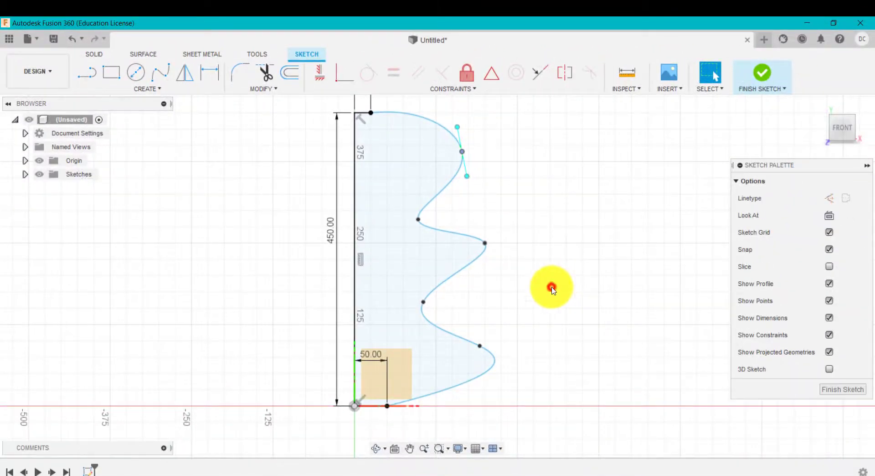
{"action": "left_click", "coordinate": [553, 288]}
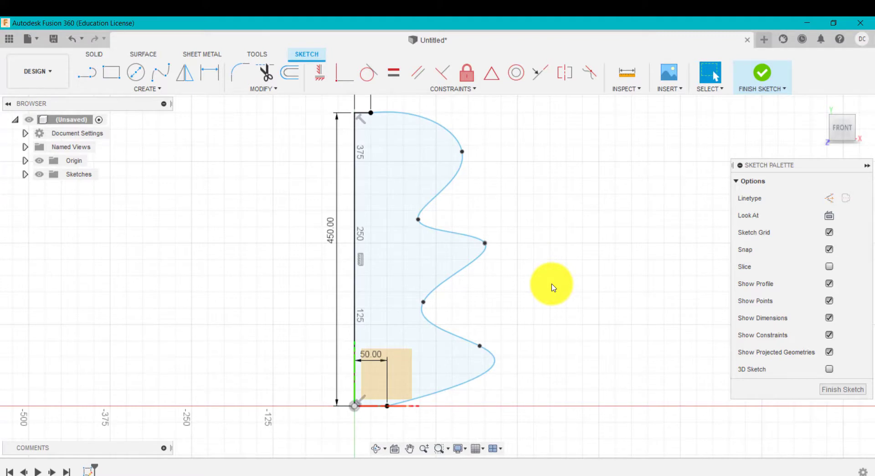
{"action": "left_click", "coordinate": [463, 270]}
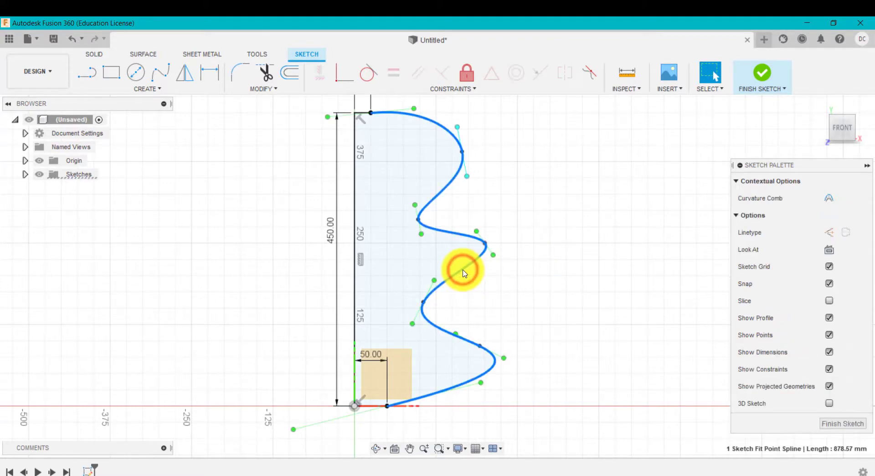
{"action": "key", "text": "Delete"}
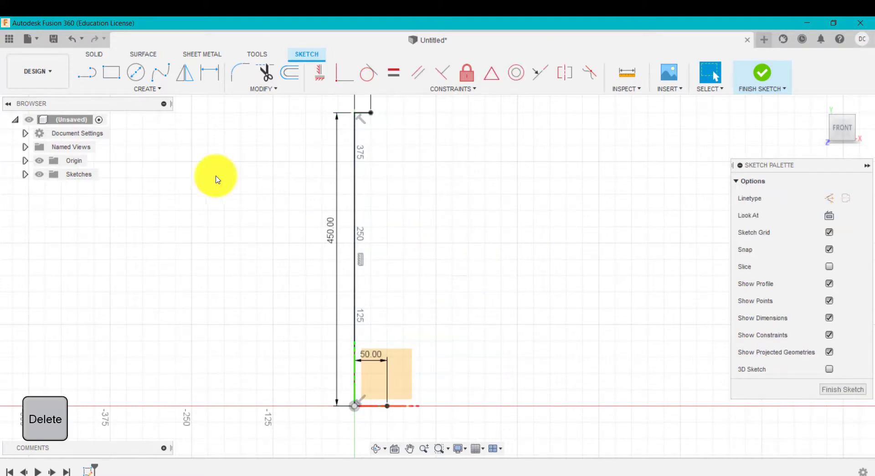
Draw a fit point spline from the 25 mm line's free end through two outward-bulging intermediate points to the 50 mm line's free end.
{"action": "left_click", "coordinate": [158, 77]}
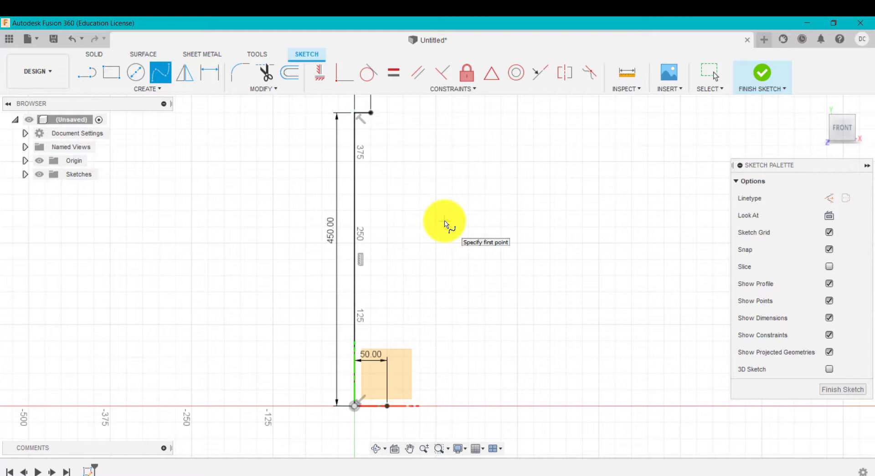
{"action": "left_click", "coordinate": [372, 113]}
{"action": "left_click", "coordinate": [414, 171]}
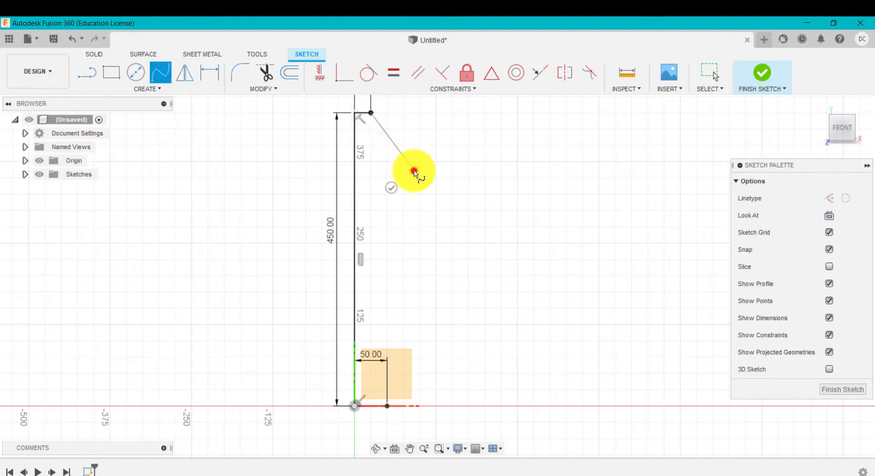
{"action": "left_click", "coordinate": [441, 295]}
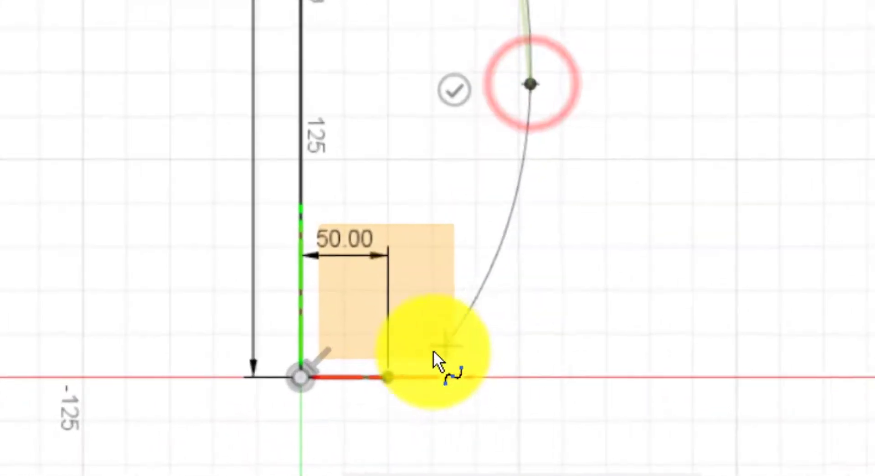
{"action": "left_click", "coordinate": [392, 378]}
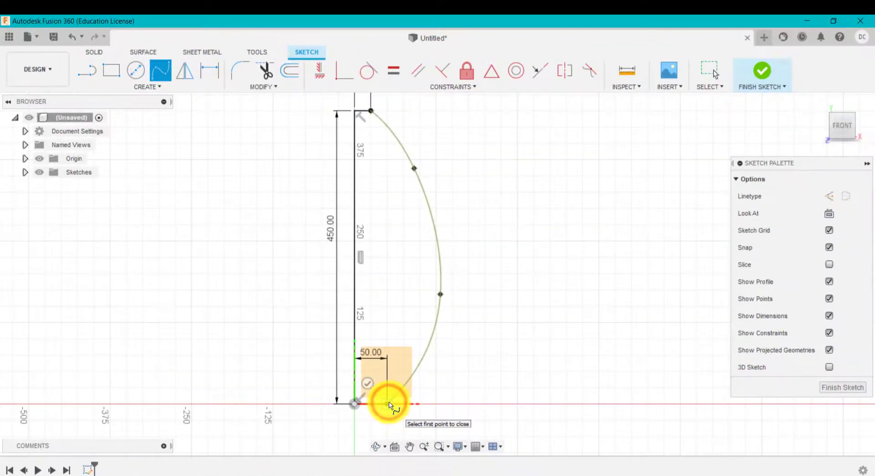
{"action": "left_click", "coordinate": [372, 388]}
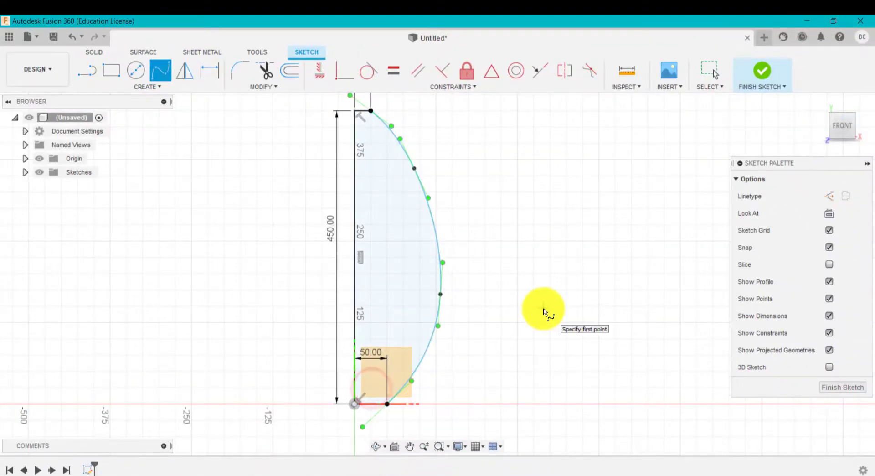
{"action": "key", "text": "Escape"}
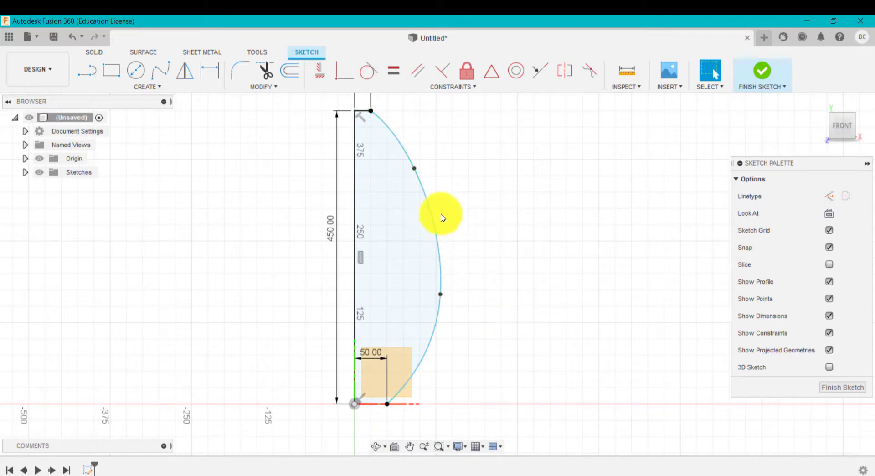
Move the spline's upper fit point inward to about X 63, Y 340 mm and the lower one outward to about X 150, Y 150 mm.
{"action": "left_click_drag", "start_coordinate": [414, 172], "coordinate": [396, 184]}
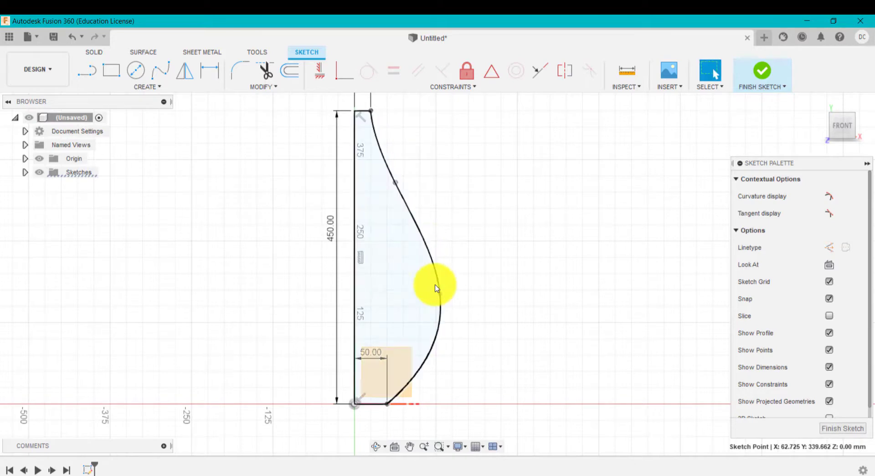
{"action": "left_click_drag", "start_coordinate": [441, 302], "coordinate": [454, 306]}
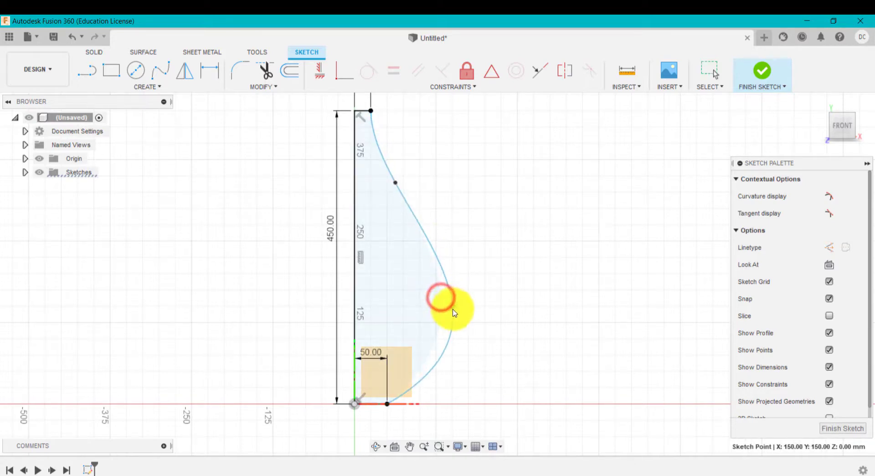
{"action": "left_click", "coordinate": [508, 342]}
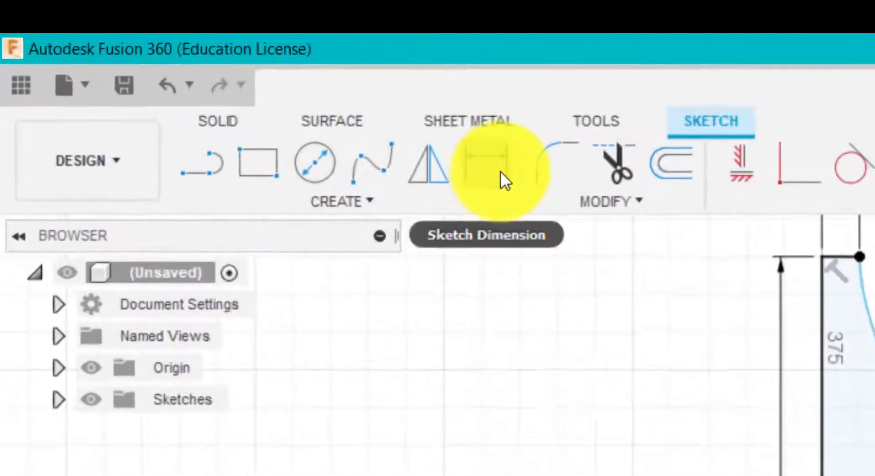
Dimension the spline's lower fit point at 150 mm horizontally from the 450 mm vertical line.
{"action": "left_click", "coordinate": [212, 72]}
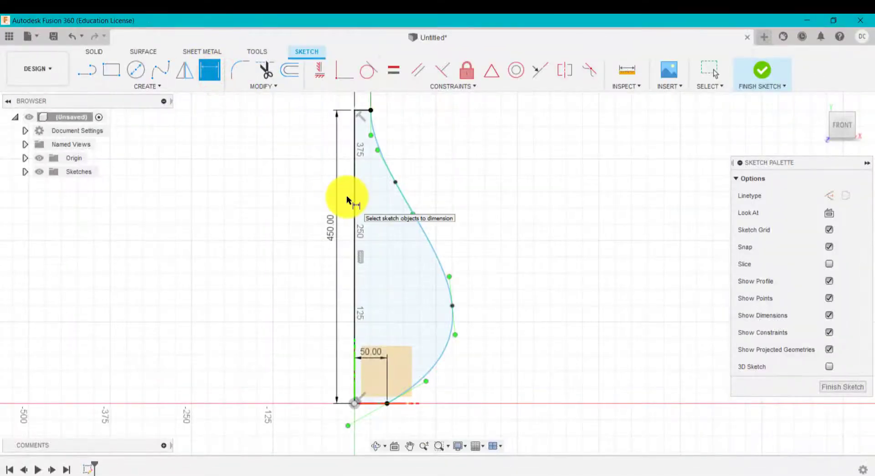
{"action": "key", "text": "d"}
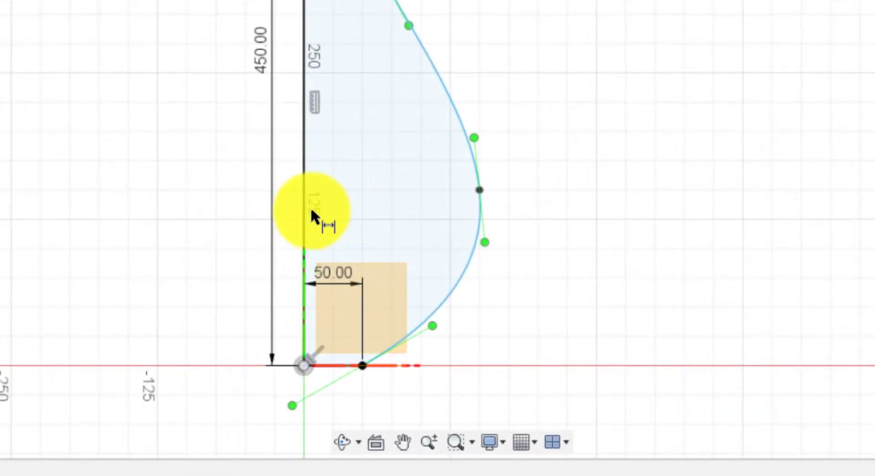
{"action": "left_click", "coordinate": [358, 365]}
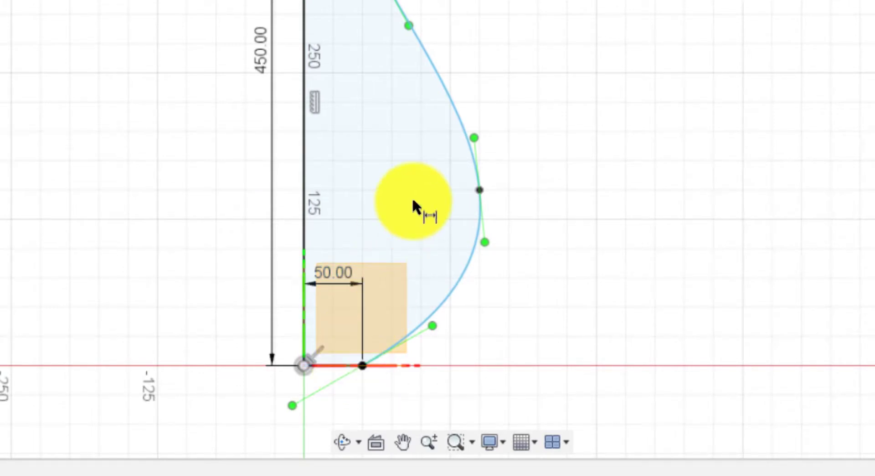
{"action": "left_click", "coordinate": [308, 188]}
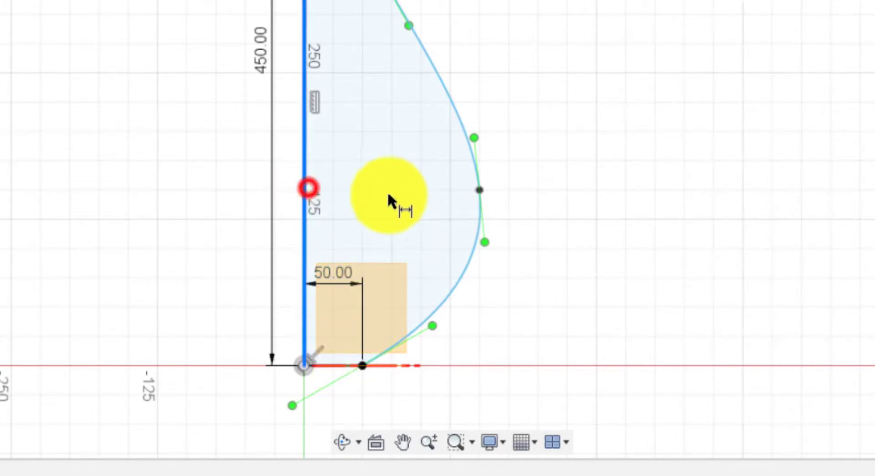
{"action": "left_click", "coordinate": [479, 190]}
{"action": "left_click", "coordinate": [556, 148]}
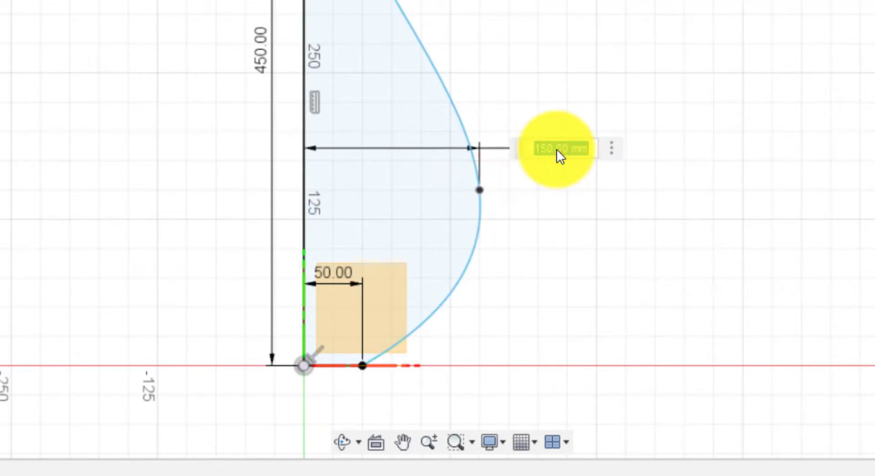
{"action": "key", "text": "Return"}
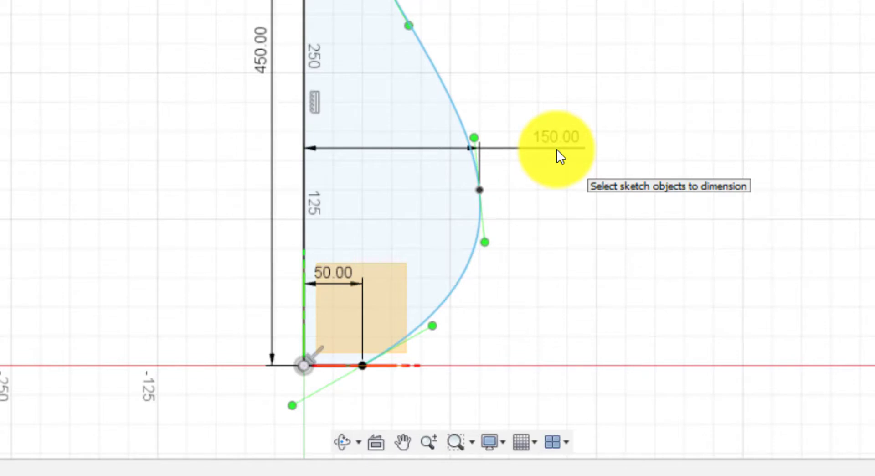
{"action": "key", "text": "Return"}
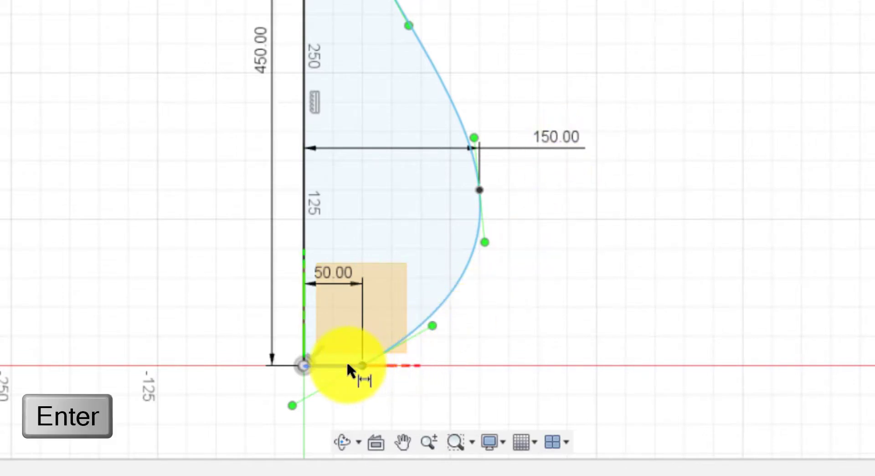
Dimension the spline's lower fit point at 125 mm vertically above the 50 mm base line.
{"action": "left_click", "coordinate": [348, 364]}
{"action": "left_click", "coordinate": [480, 189]}
{"action": "left_click", "coordinate": [548, 229]}
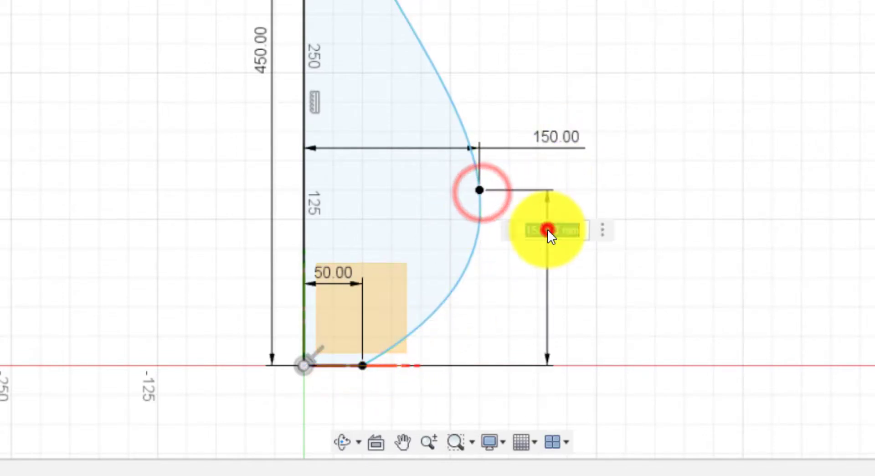
{"action": "type", "text": "12"}
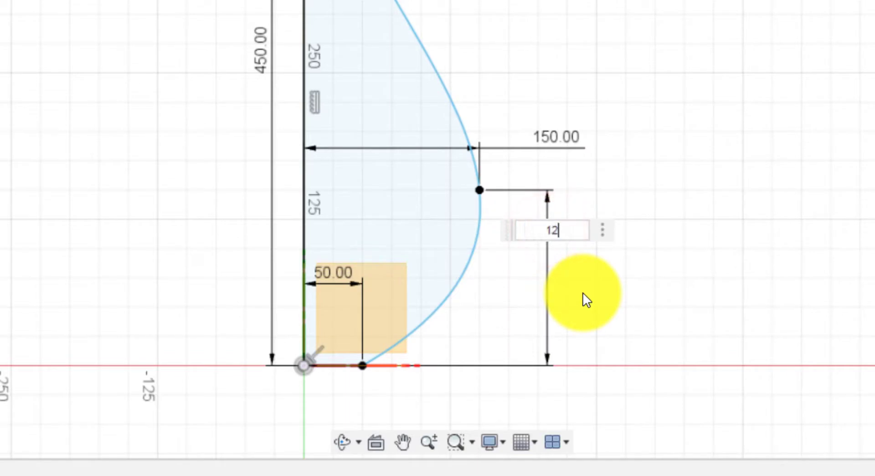
{"action": "type", "text": "5"}
{"action": "key", "text": "Return"}
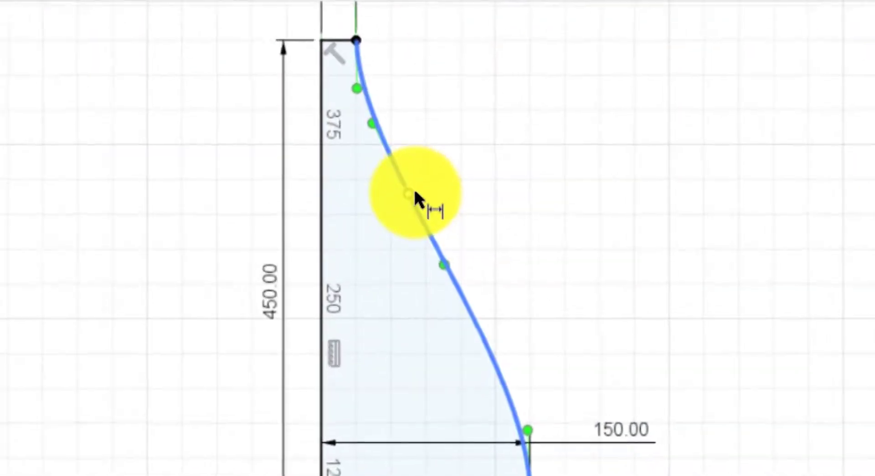
Dimension the spline's upper fit point at 35 mm horizontally from the 450 mm vertical line.
{"action": "left_click", "coordinate": [413, 194]}
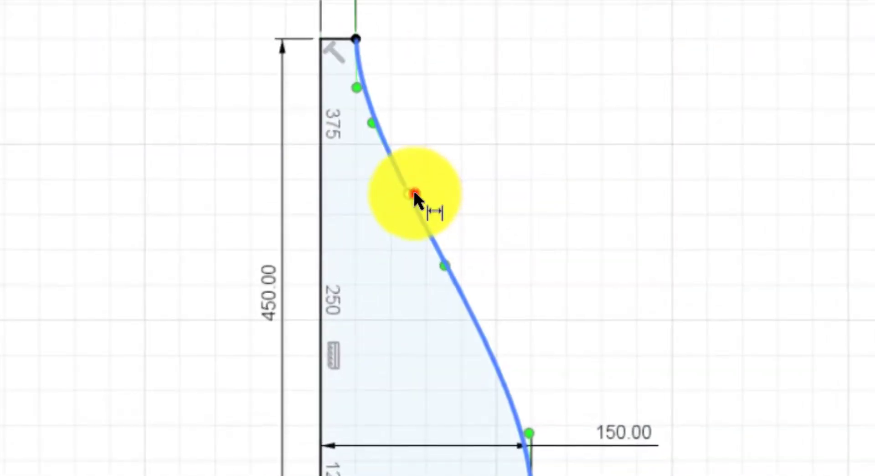
{"action": "left_click", "coordinate": [326, 193]}
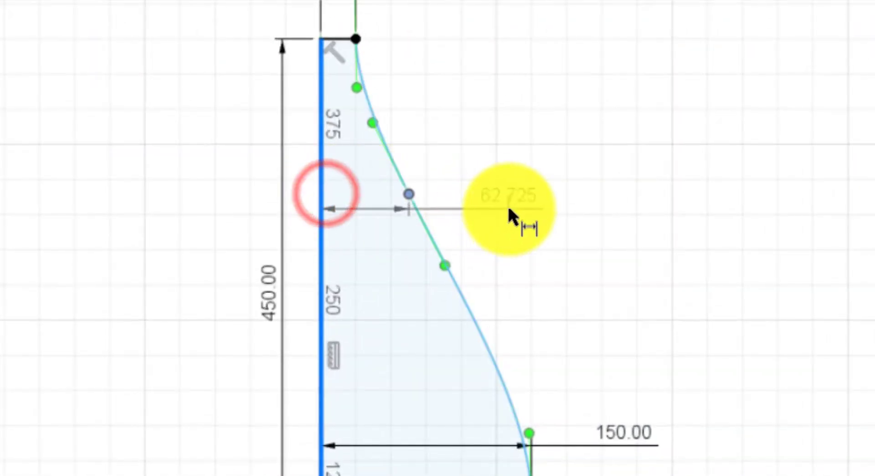
{"action": "left_click", "coordinate": [510, 209]}
{"action": "type", "text": "35"}
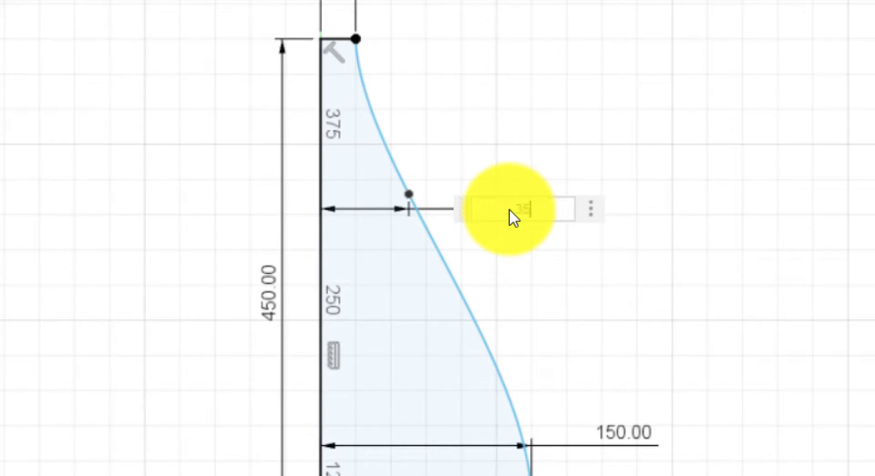
{"action": "key", "text": "Return"}
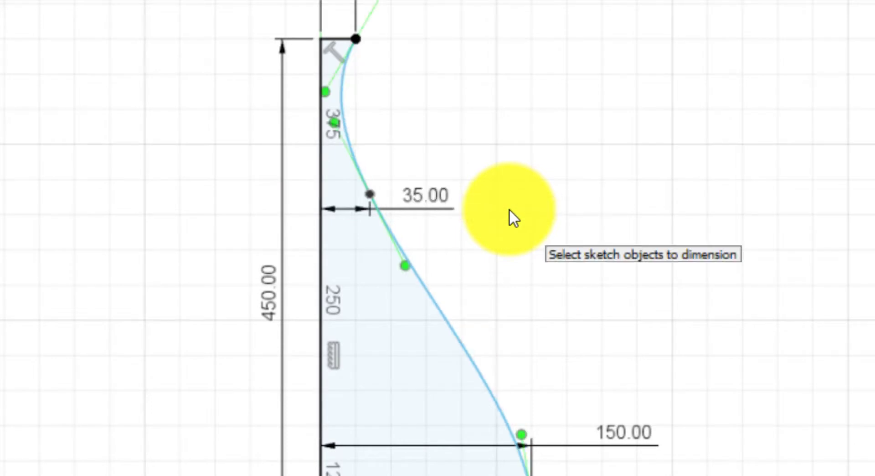
{"action": "key", "text": "Return"}
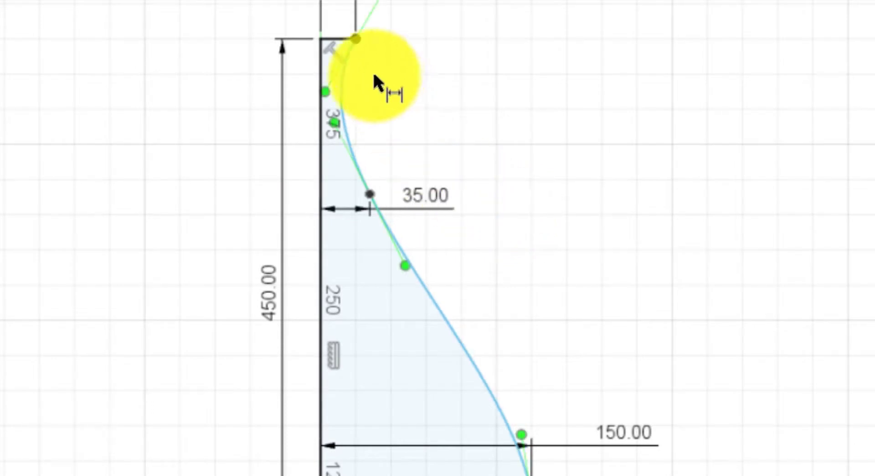
Dimension the vertical distance from the 25 mm line's free end to the spline's upper fit point as 100 mm.
{"action": "left_click", "coordinate": [356, 39]}
{"action": "left_click", "coordinate": [373, 194]}
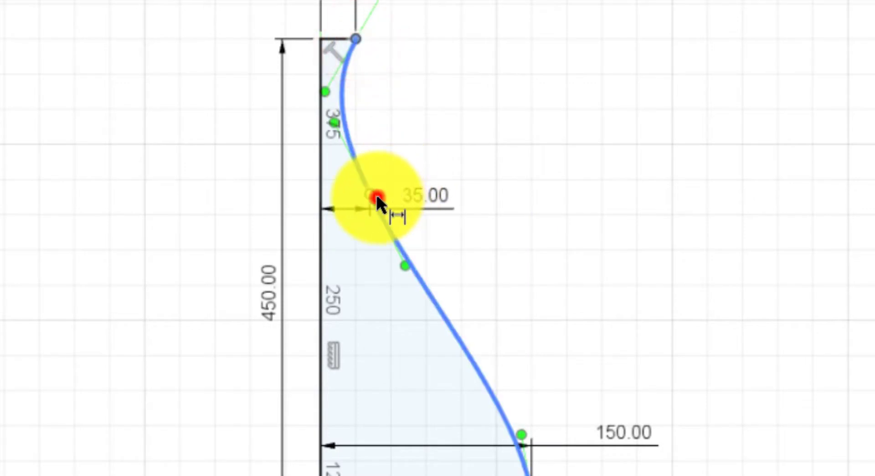
{"action": "left_click", "coordinate": [565, 177]}
{"action": "type", "text": "100"}
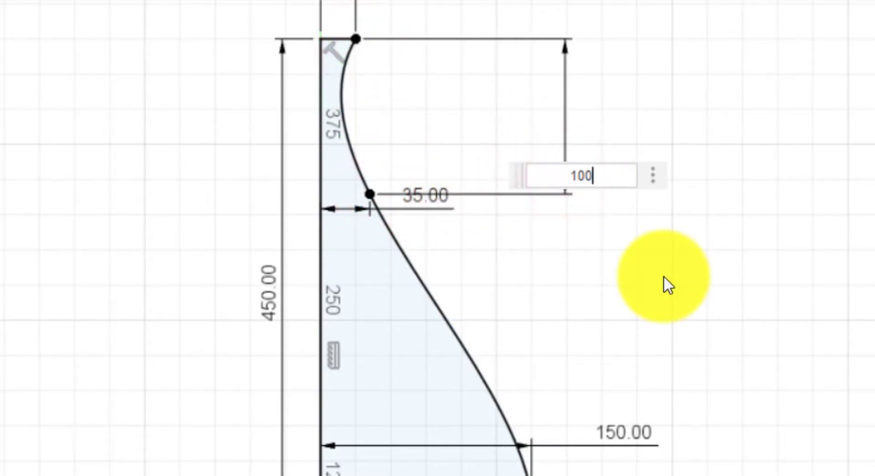
{"action": "key", "text": "Return"}
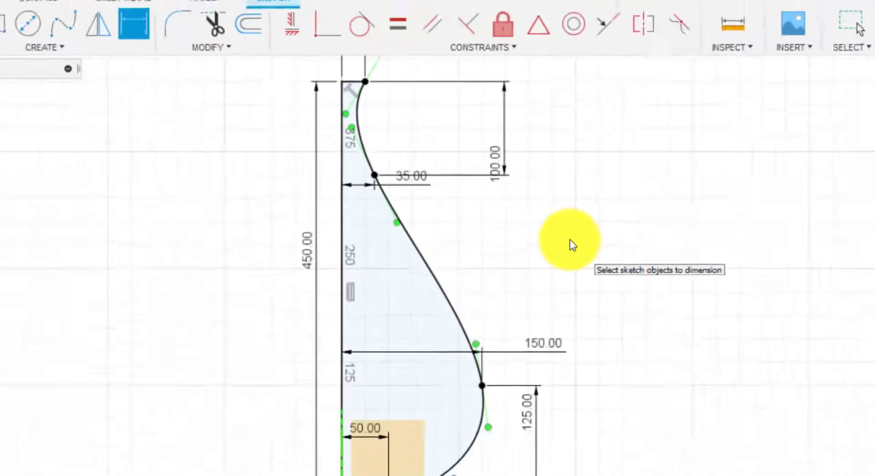
{"action": "key", "text": "Return"}
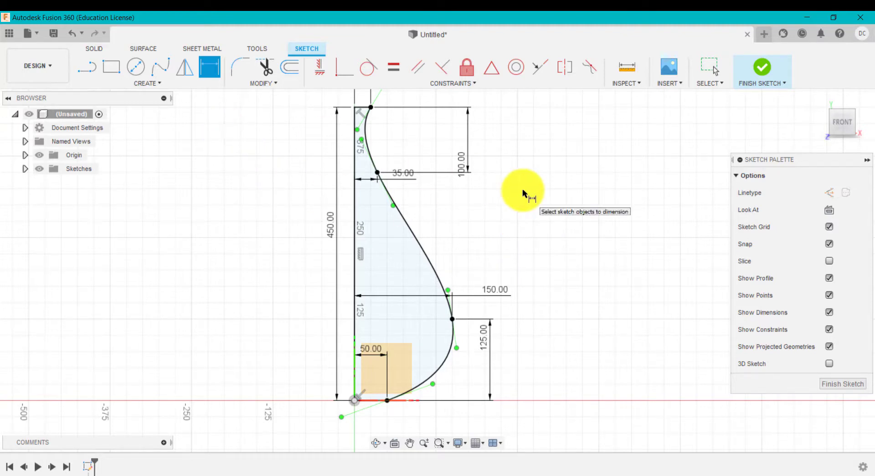
Try 200 mm as the lower fit point's horizontal distance from the vertical line, and set it back to 150 mm.
{"action": "double_click", "coordinate": [496, 291]}
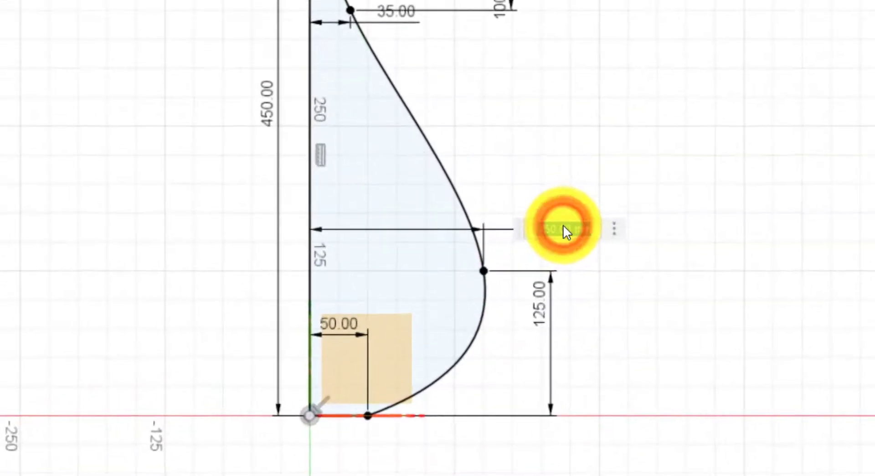
{"action": "key", "text": "Return"}
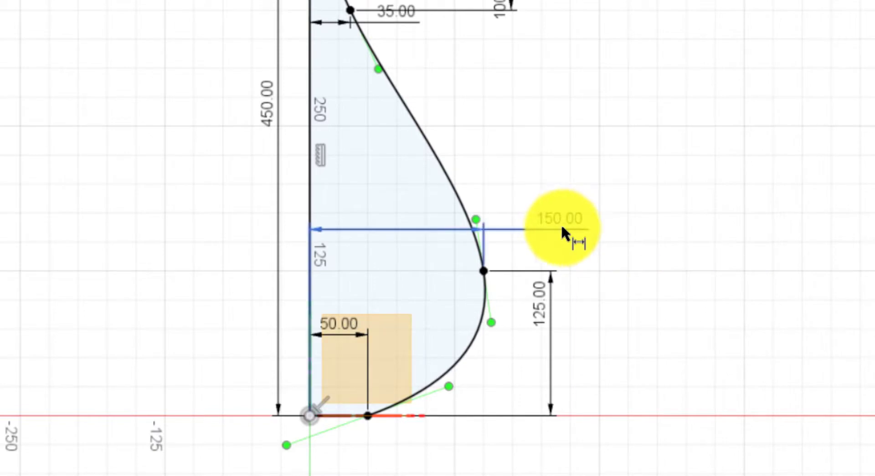
{"action": "left_click", "coordinate": [562, 221]}
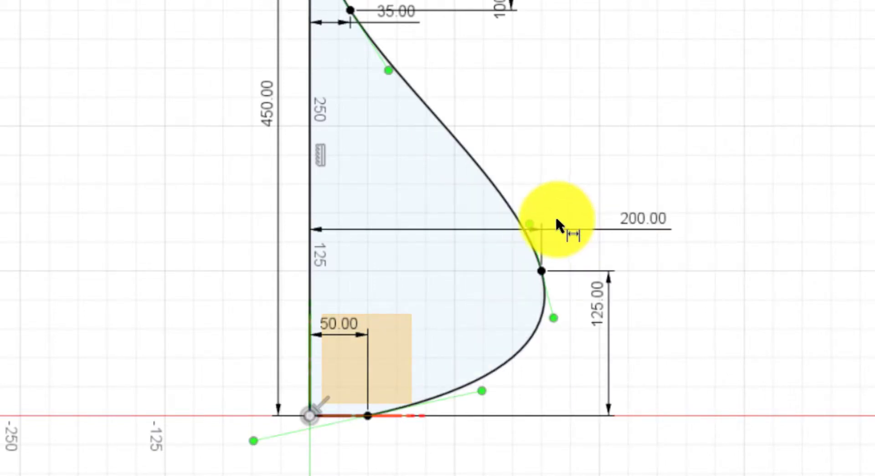
{"action": "double_click", "coordinate": [650, 223]}
{"action": "type", "text": "150"}
{"action": "key", "text": "Return"}
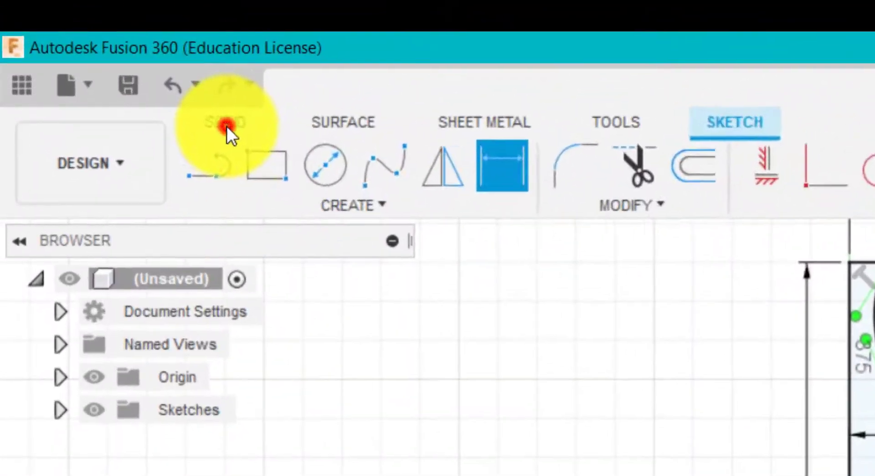
Start a solid Revolve using the closed spline-sided sketch area as the profile, ready for an axis selection.
{"action": "left_click", "coordinate": [132, 72]}
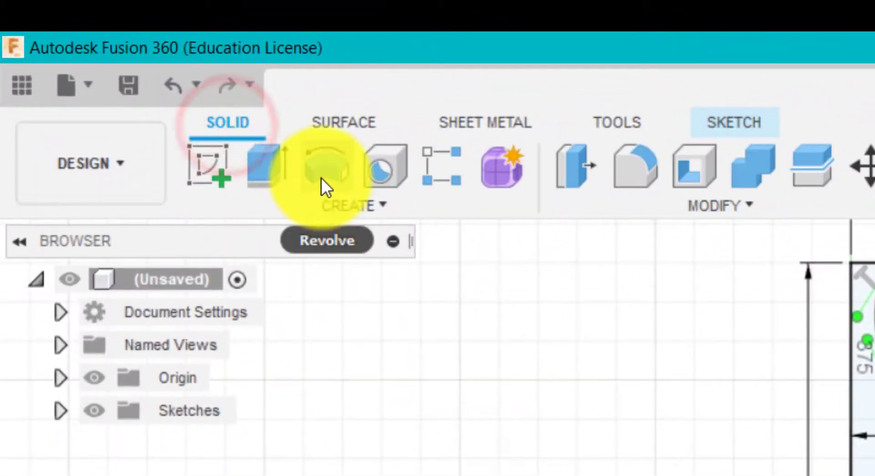
{"action": "left_click", "coordinate": [330, 201]}
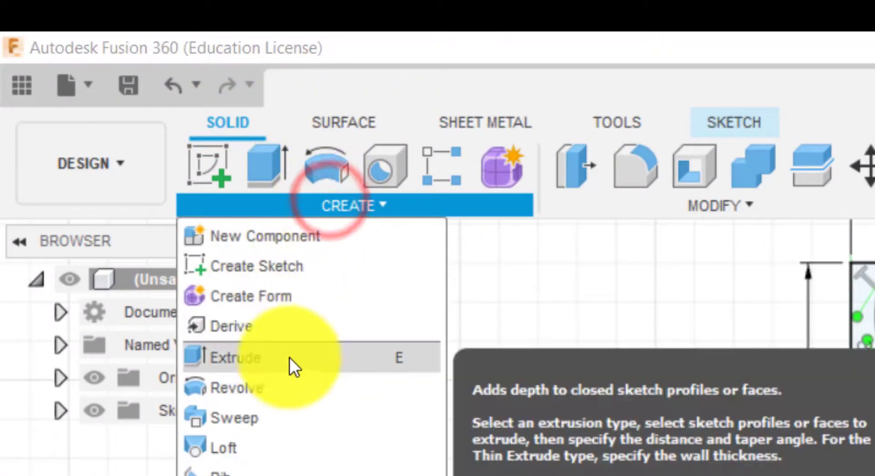
{"action": "left_click", "coordinate": [289, 387]}
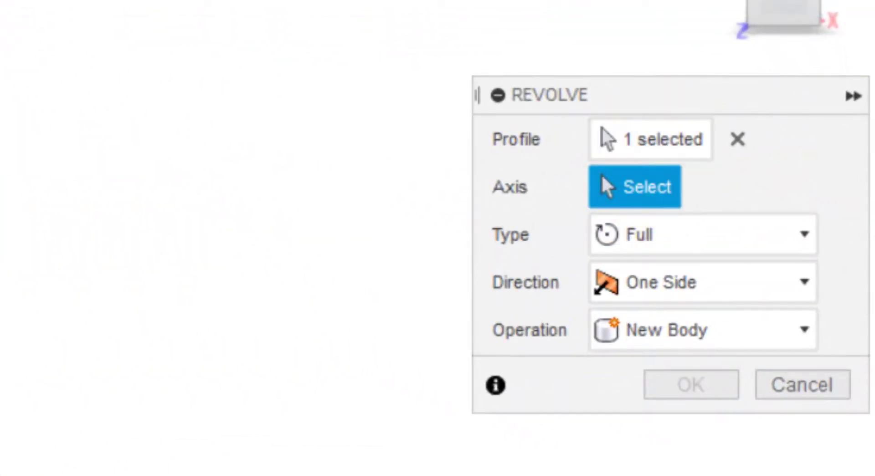
{"action": "left_click", "coordinate": [738, 139]}
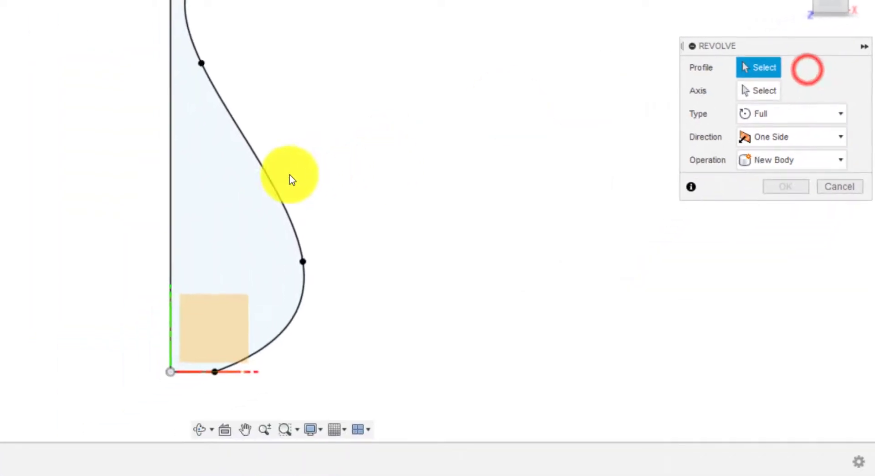
{"action": "left_click", "coordinate": [237, 191]}
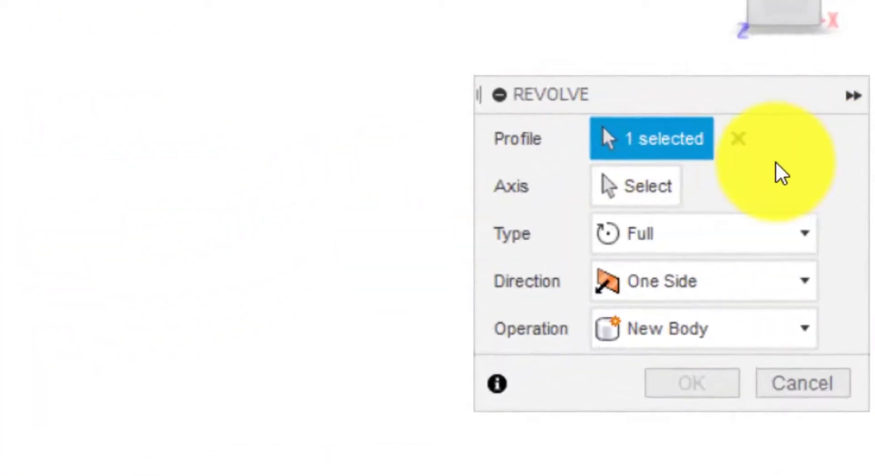
{"action": "left_click", "coordinate": [638, 186]}
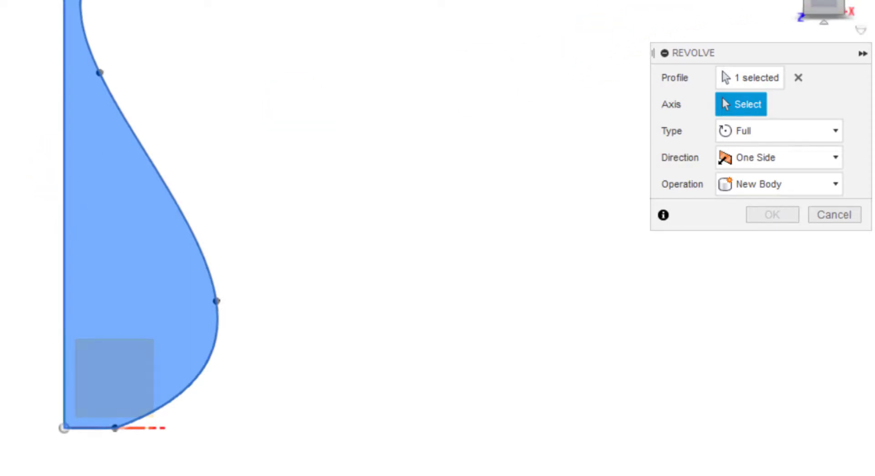
Try revolving the profile fully around the origin's X axis, inspect the preview, and clear the axis selection.
{"action": "left_click", "coordinate": [830, 6]}
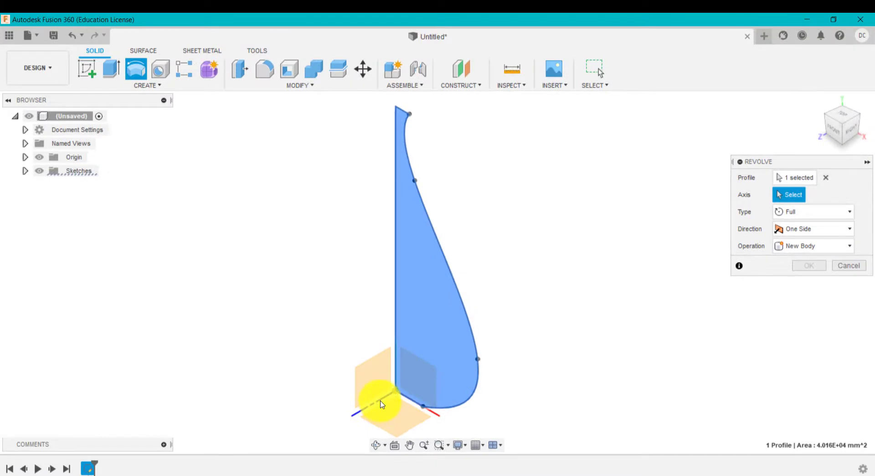
{"action": "left_click", "coordinate": [433, 415]}
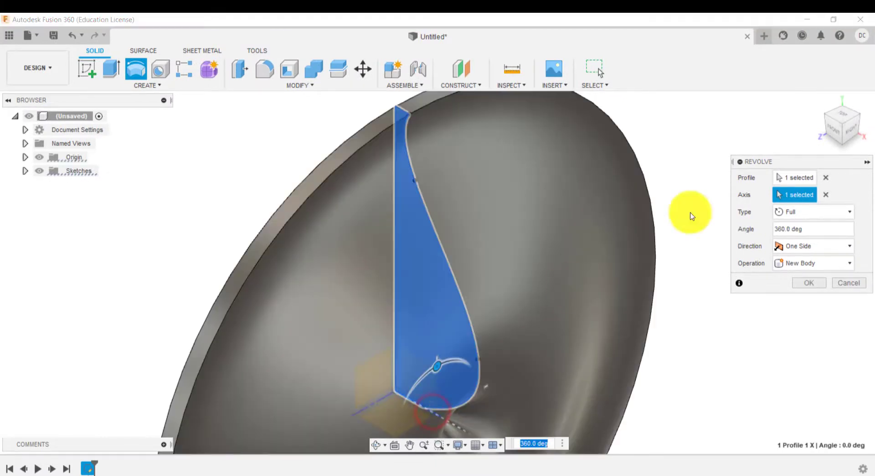
{"action": "left_click", "coordinate": [817, 103]}
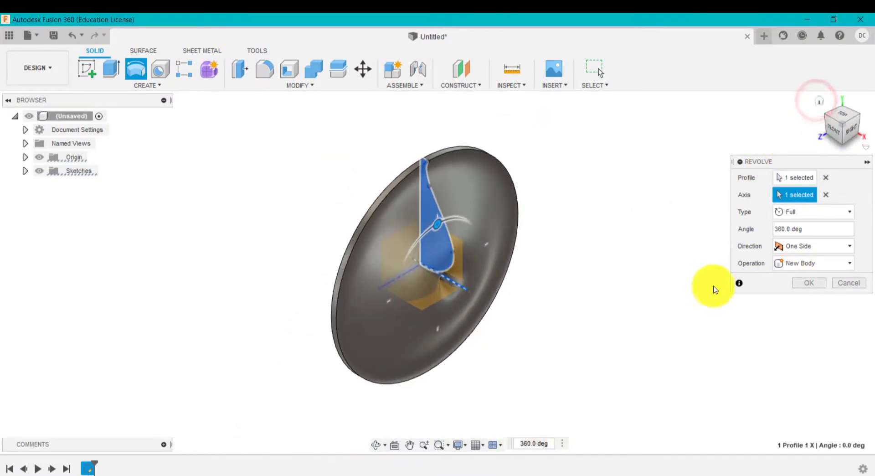
{"action": "middle_click_drag", "start_coordinate": [530, 322], "coordinate": [531, 298], "text": "shift"}
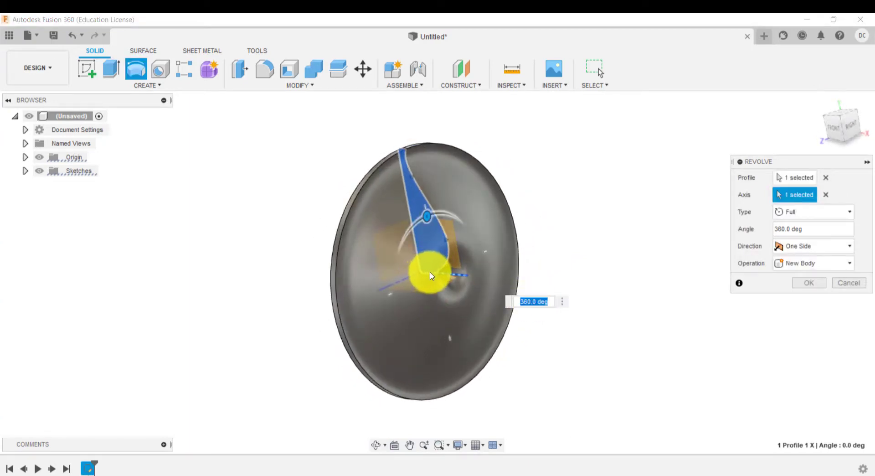
{"action": "middle_click_drag", "start_coordinate": [514, 258], "coordinate": [484, 283], "text": "shift"}
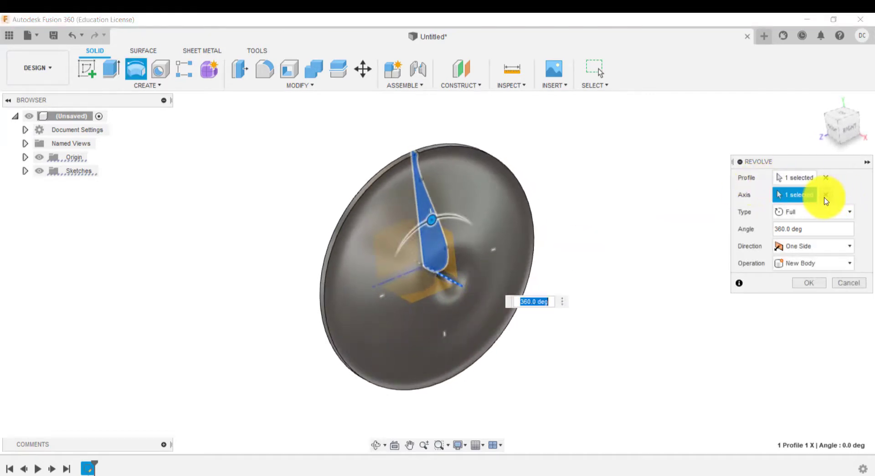
{"action": "left_click", "coordinate": [826, 195]}
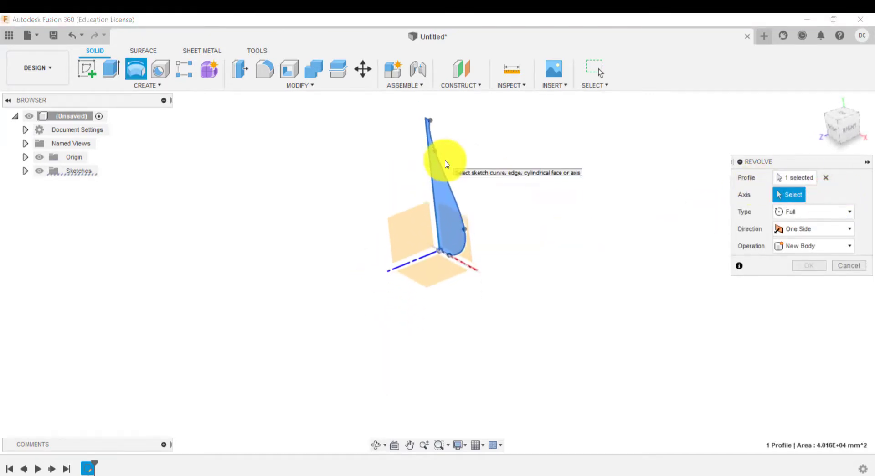
Try revolving the profile around its short 25 mm end line, inspect the preview, and clear that axis.
{"action": "scroll", "coordinate": [430, 127], "scroll_direction": "up", "scroll_amount": 8}
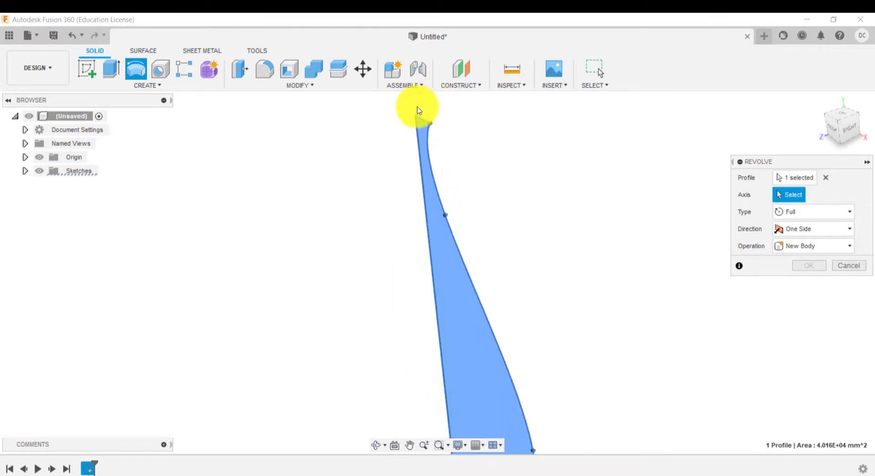
{"action": "left_click", "coordinate": [424, 127]}
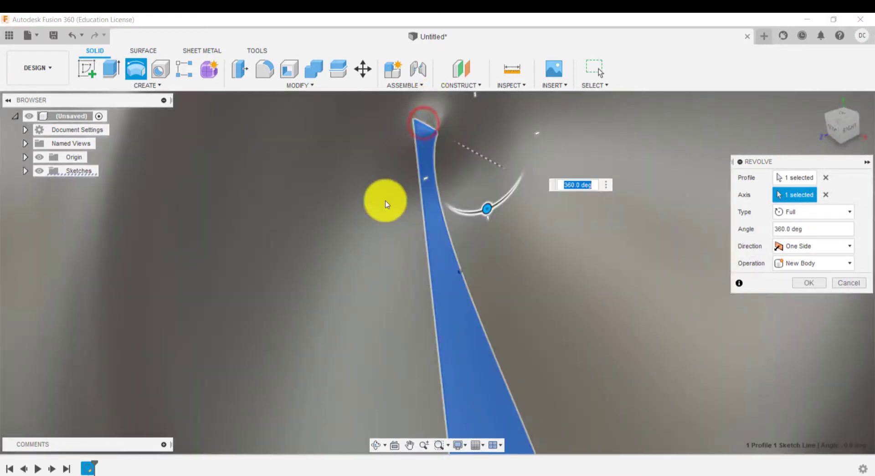
{"action": "scroll", "coordinate": [386, 199], "scroll_direction": "down", "scroll_amount": 5}
{"action": "middle_click_drag", "start_coordinate": [561, 347], "coordinate": [573, 279], "text": "shift"}
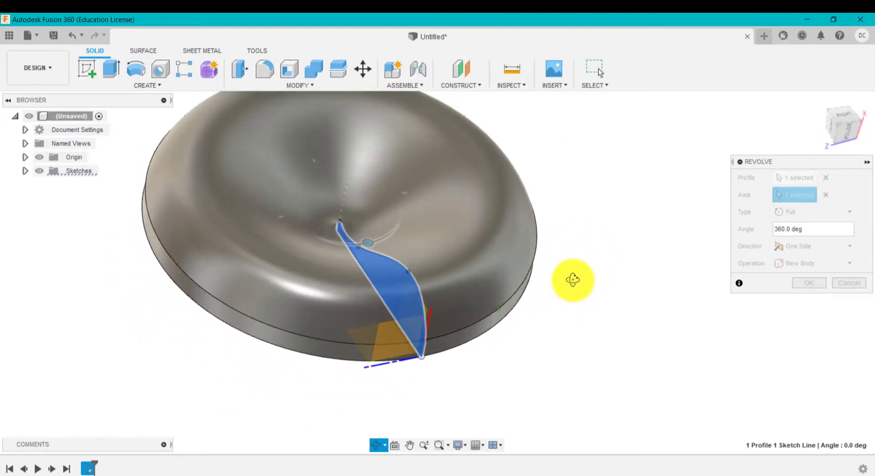
{"action": "left_click", "coordinate": [826, 195]}
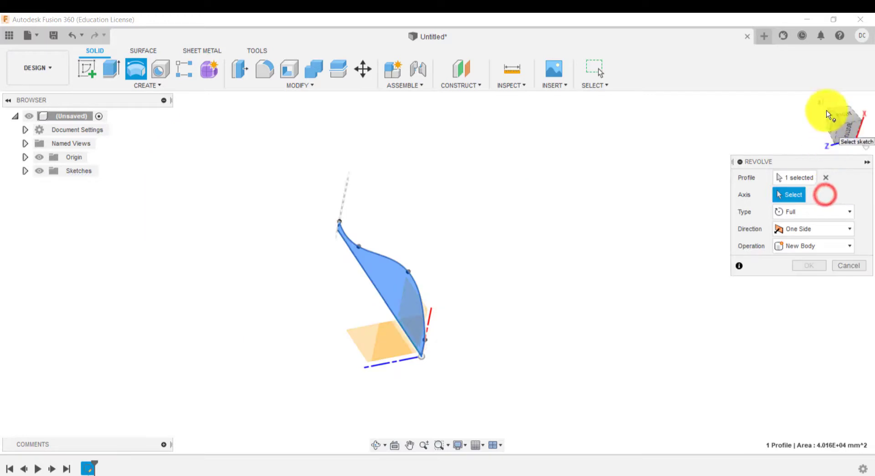
Set the profile's straight 450 mm vertical line as the revolve axis.
{"action": "left_click", "coordinate": [822, 107]}
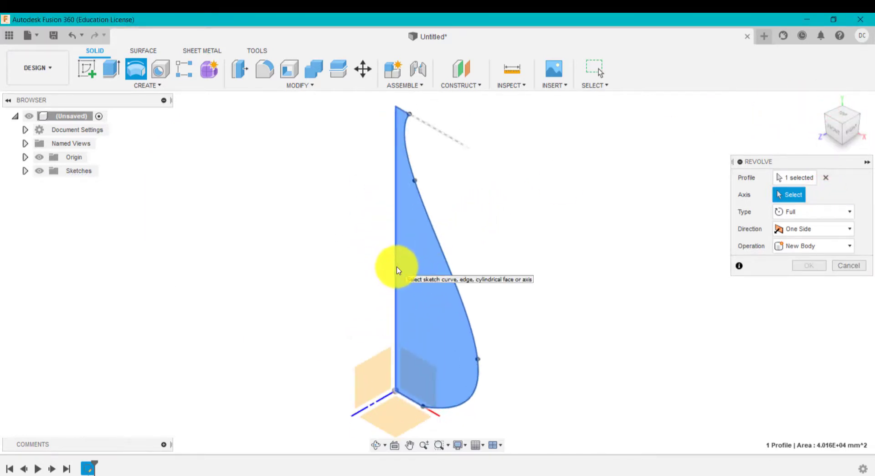
{"action": "left_click", "coordinate": [397, 268]}
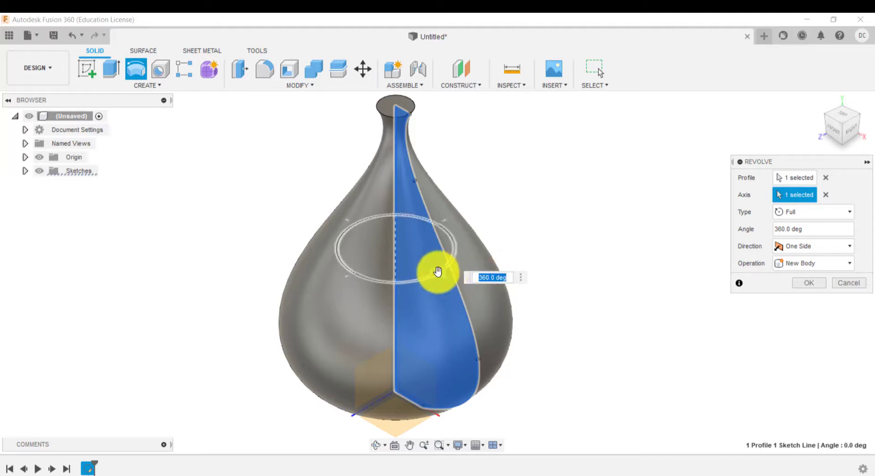
Try a partial revolve with the Angle type, sweeping the profile to 315 degrees.
{"action": "mouse_move", "coordinate": [438, 272]}
{"action": "left_mouse_down"}
{"action": "mouse_move", "coordinate": [414, 285]}
{"action": "mouse_move", "coordinate": [393, 284]}
{"action": "mouse_move", "coordinate": [445, 271]}
{"action": "left_mouse_up"}
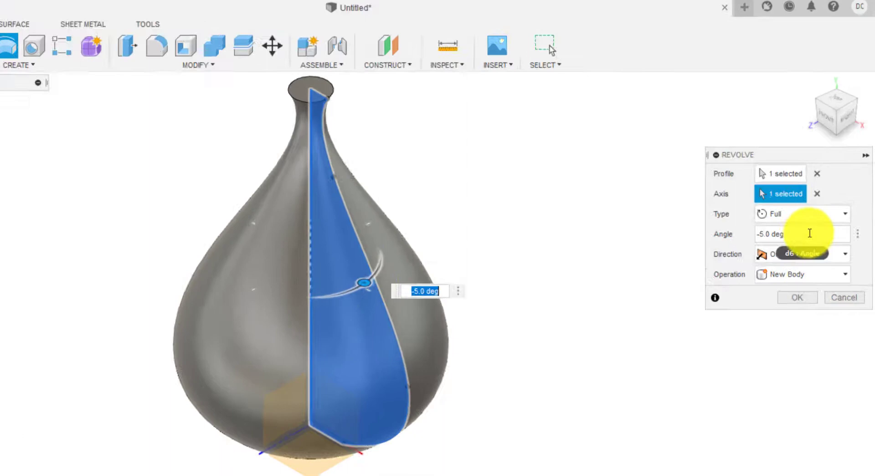
{"action": "left_click", "coordinate": [821, 212]}
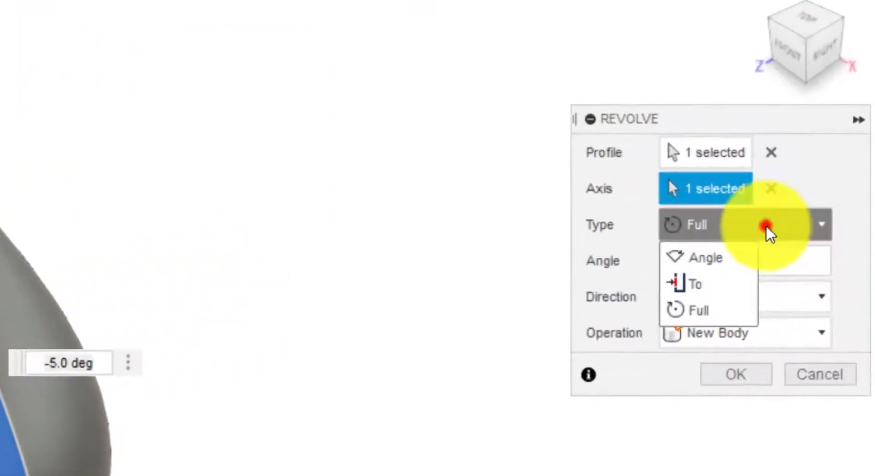
{"action": "left_click", "coordinate": [720, 272]}
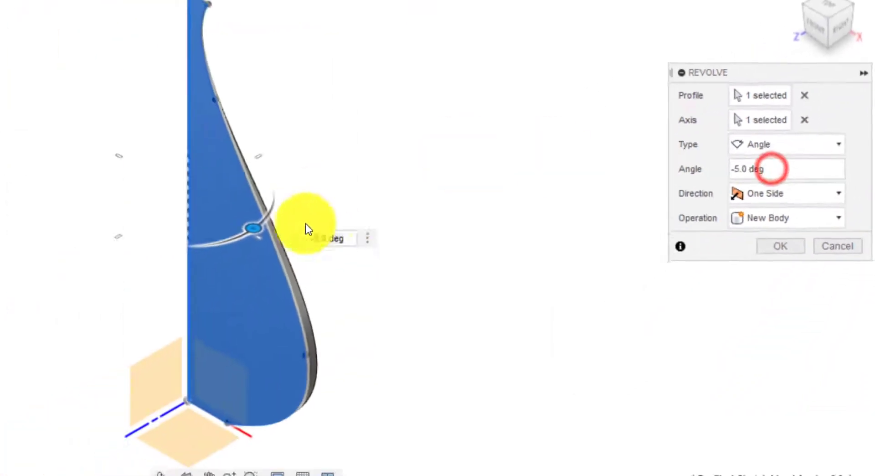
{"action": "left_click_drag", "start_coordinate": [290, 219], "coordinate": [337, 183]}
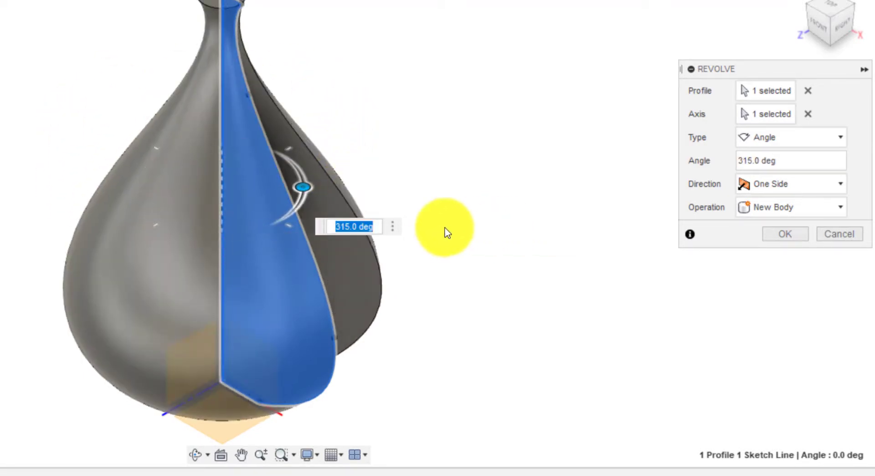
Set the revolve type to Full and complete the revolve as a new body.
{"action": "left_click", "coordinate": [793, 139]}
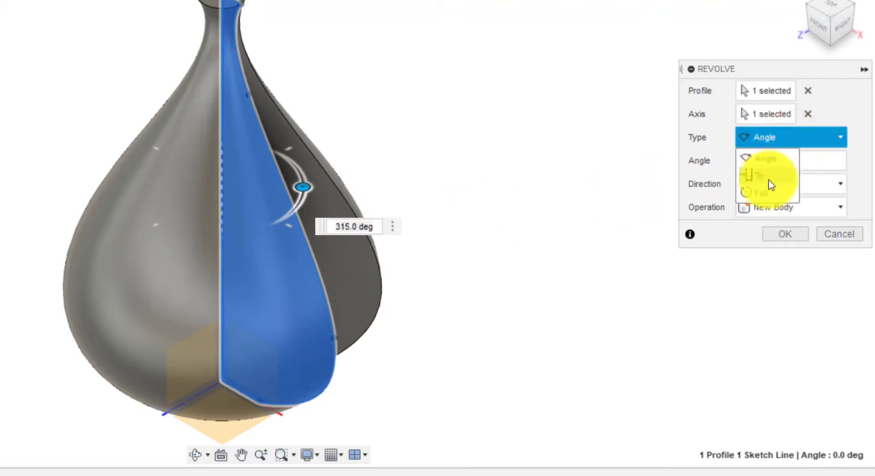
{"action": "left_click", "coordinate": [765, 193]}
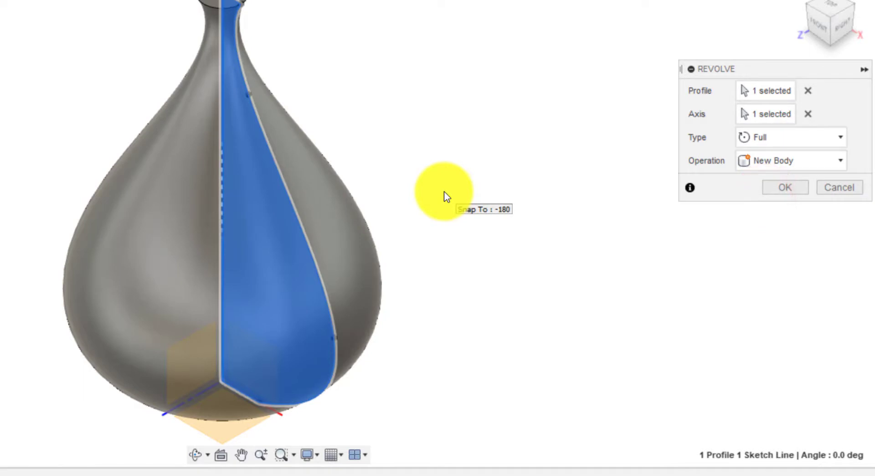
{"action": "left_click", "coordinate": [769, 137]}
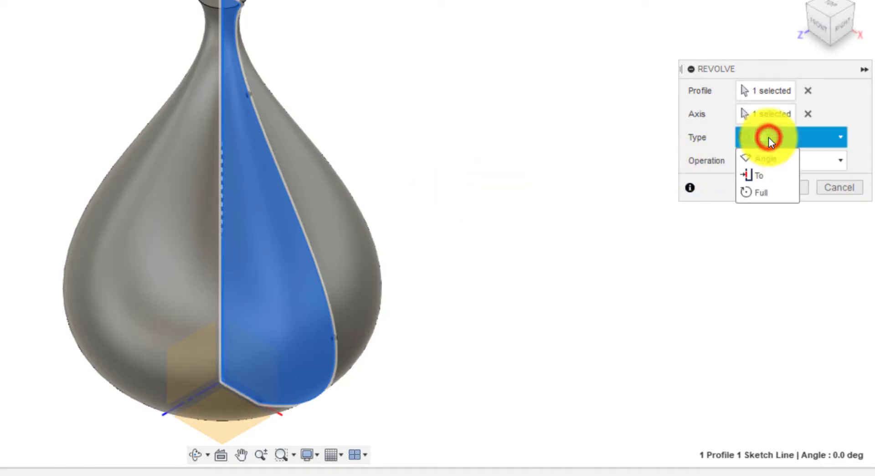
{"action": "left_click", "coordinate": [827, 136]}
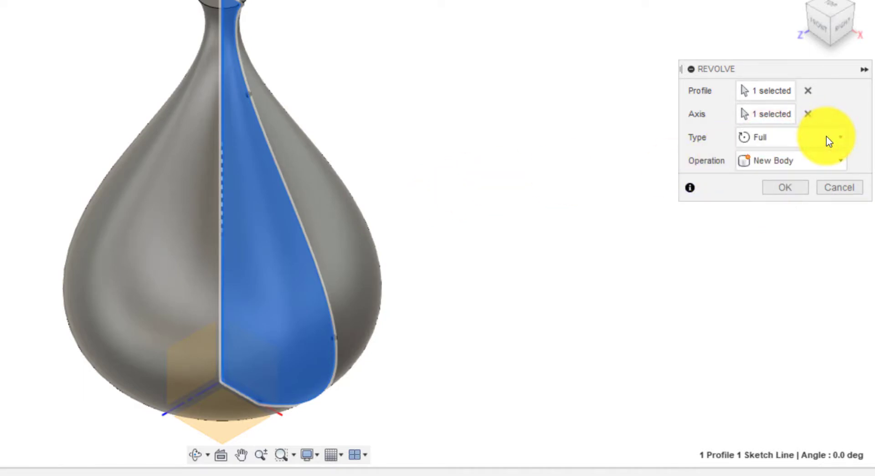
{"action": "left_click", "coordinate": [766, 189]}
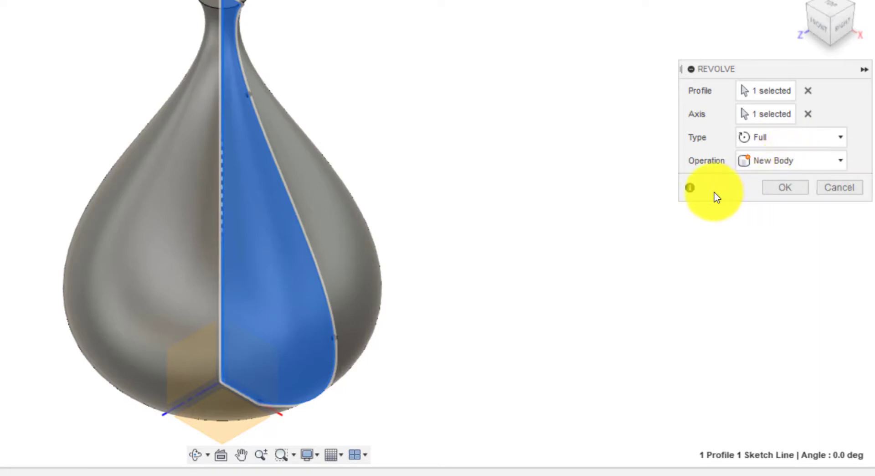
{"action": "left_click", "coordinate": [779, 186]}
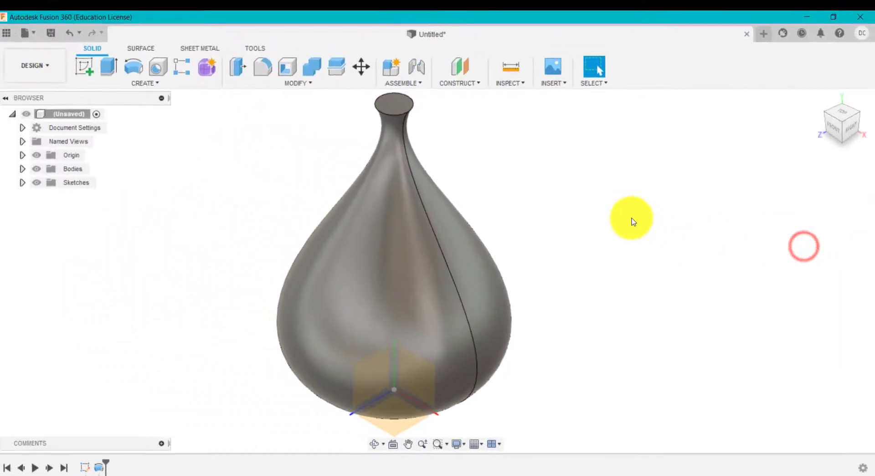
Shell the revolved body through its flat top face with an inside thickness of 5 mm.
{"action": "scroll", "coordinate": [632, 221], "scroll_direction": "down", "scroll_amount": 1}
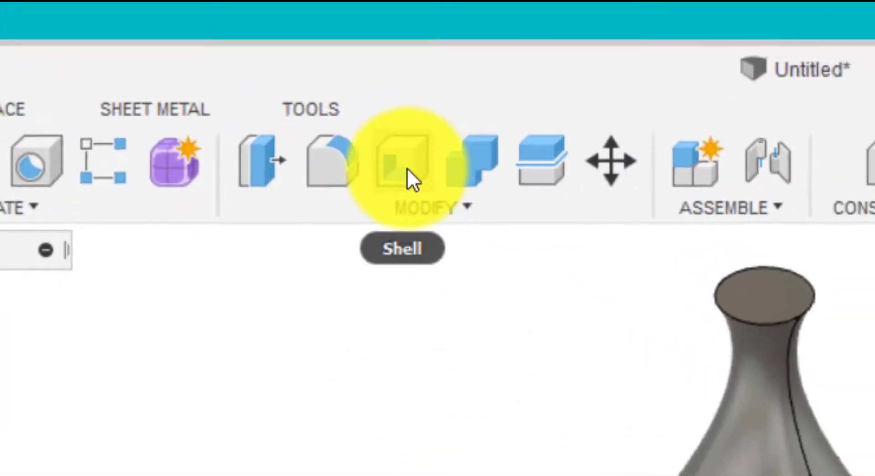
{"action": "left_click", "coordinate": [289, 68]}
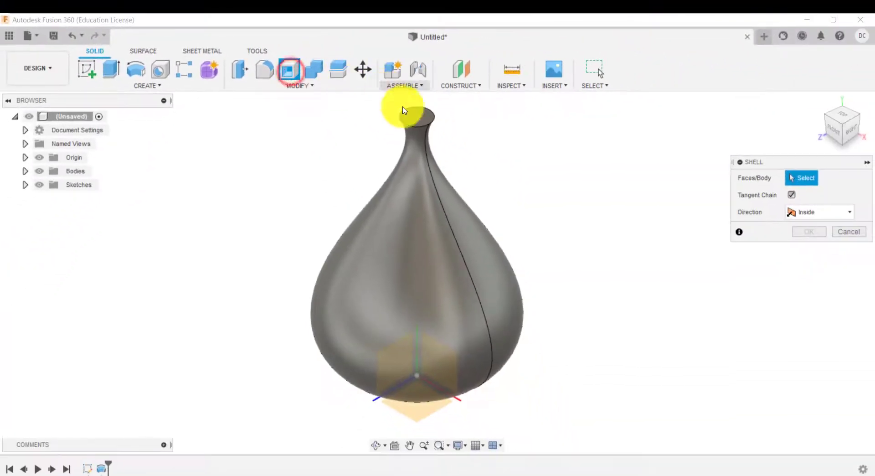
{"action": "left_click", "coordinate": [465, 137]}
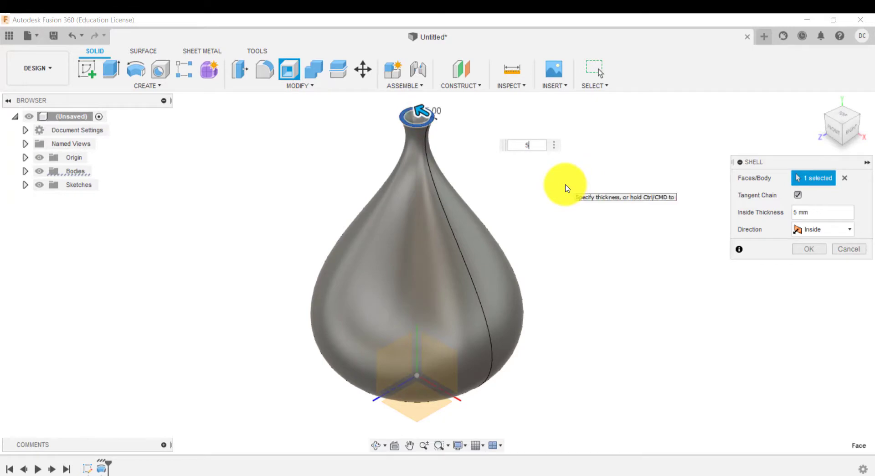
{"action": "key", "text": "Return"}
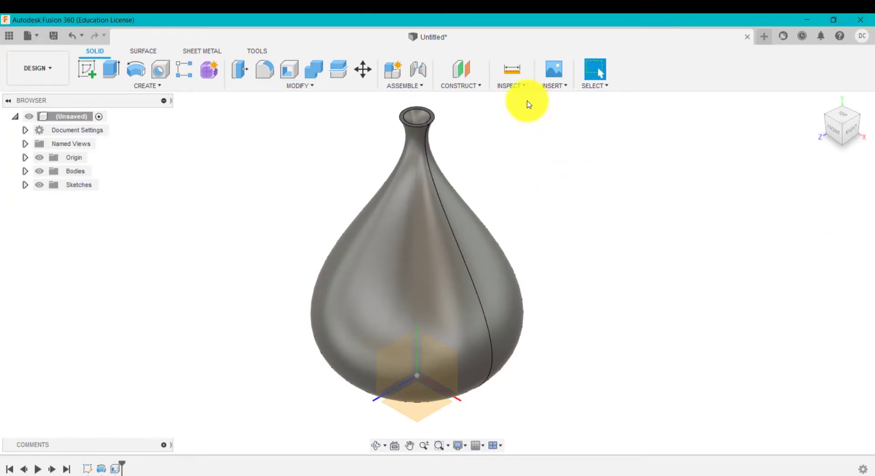
Inspect the vase's interior with a section analysis on the origin XY plane, moving the cut to a 120 mm distance.
{"action": "left_click", "coordinate": [515, 87]}
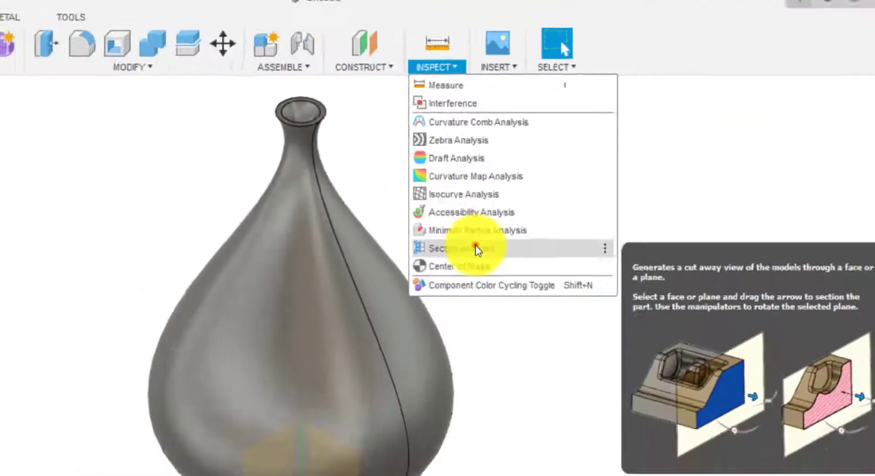
{"action": "left_click", "coordinate": [538, 208]}
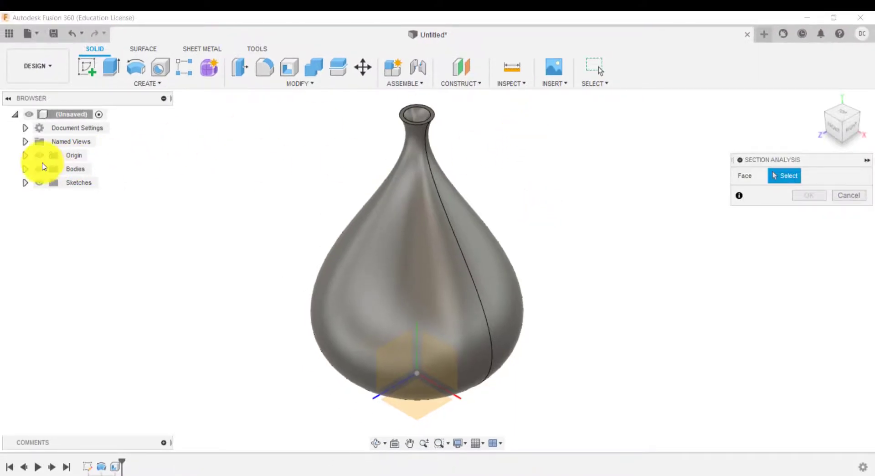
{"action": "left_click", "coordinate": [25, 155]}
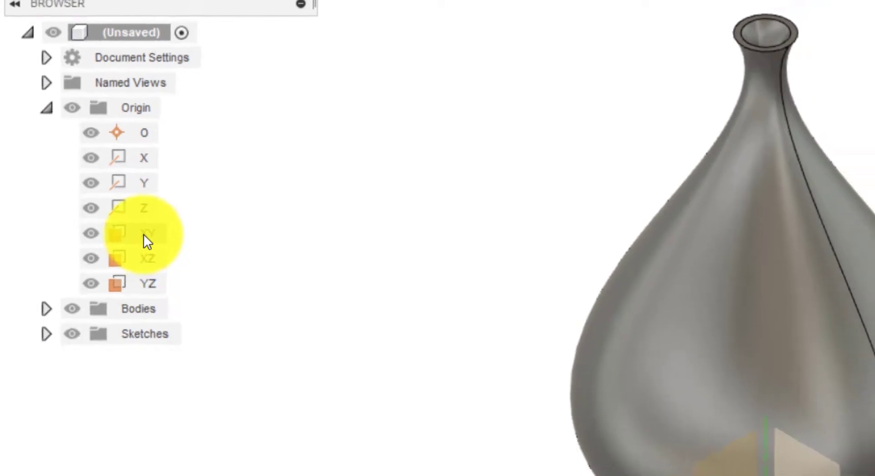
{"action": "left_click", "coordinate": [146, 234]}
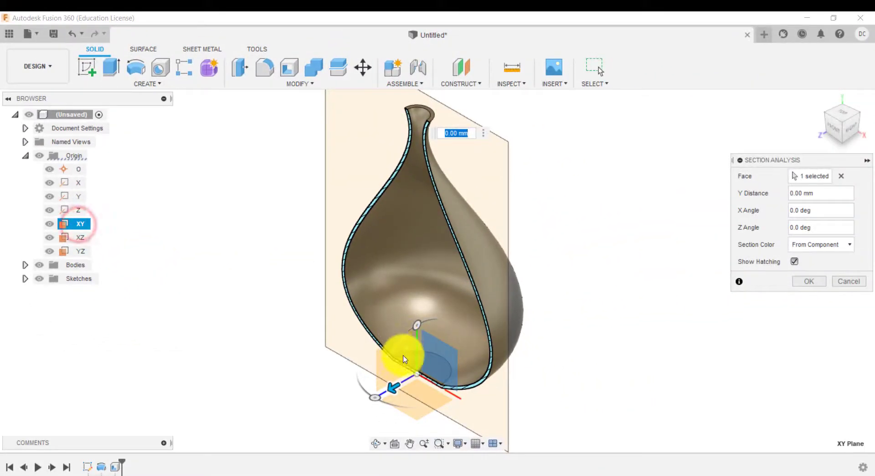
{"action": "left_click_drag", "start_coordinate": [391, 388], "coordinate": [326, 407]}
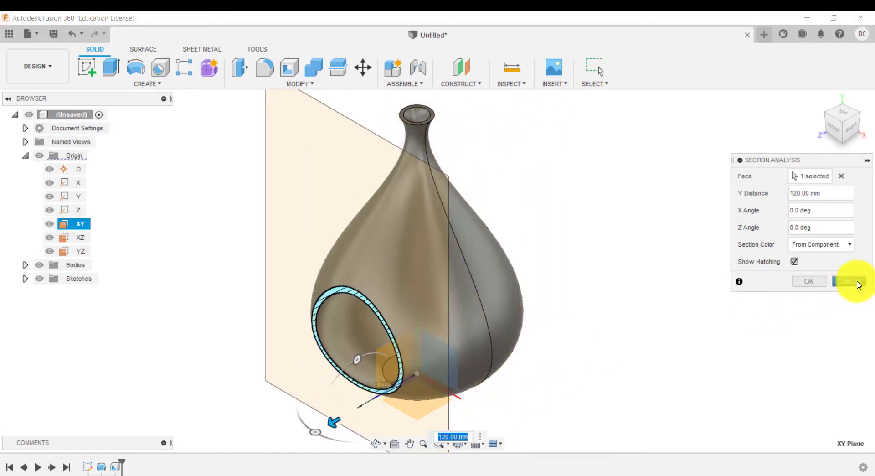
{"action": "left_click", "coordinate": [854, 281]}
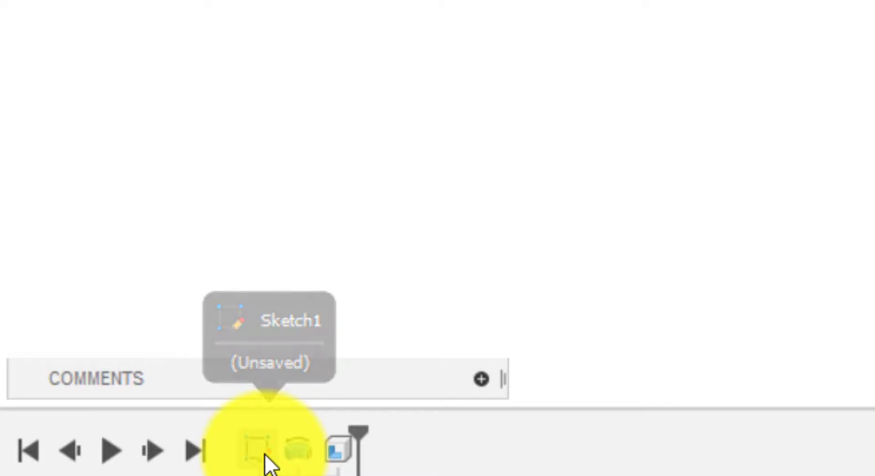
Edit the profile sketch, setting the horizontal distance from the axis to the widest lower spline point to 250 mm.
{"action": "right_click", "coordinate": [265, 454]}
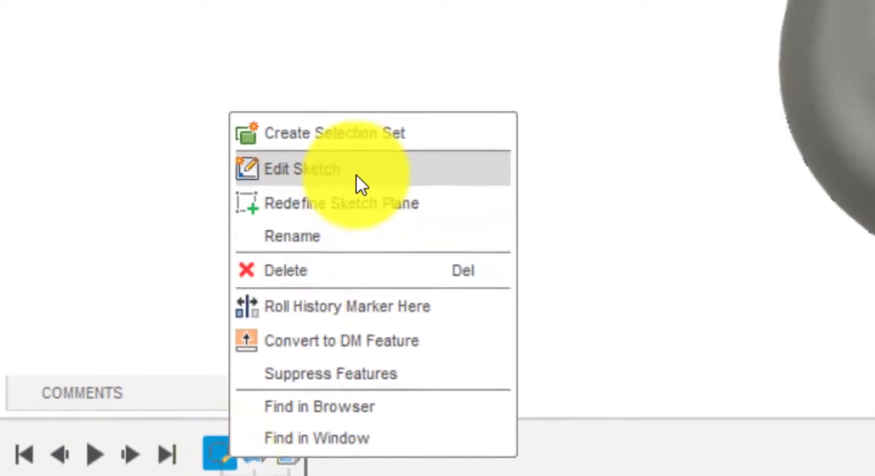
{"action": "left_click", "coordinate": [365, 98]}
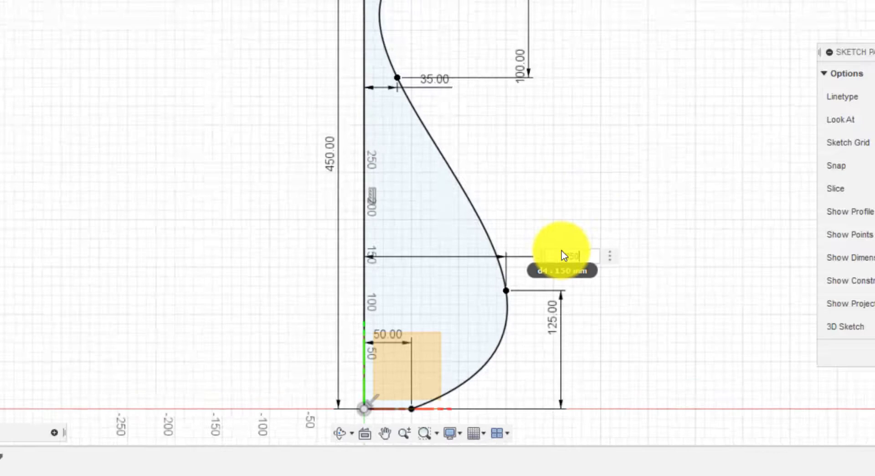
{"action": "type", "text": "250"}
{"action": "key", "text": "Return"}
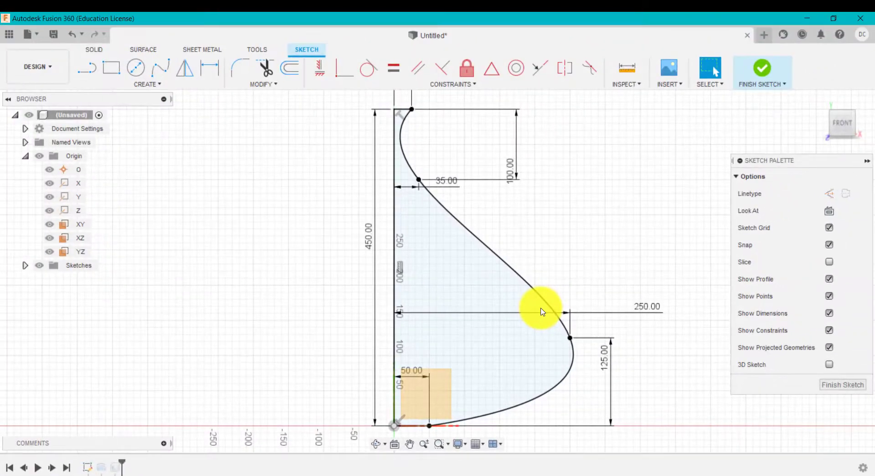
{"action": "left_click", "coordinate": [766, 73]}
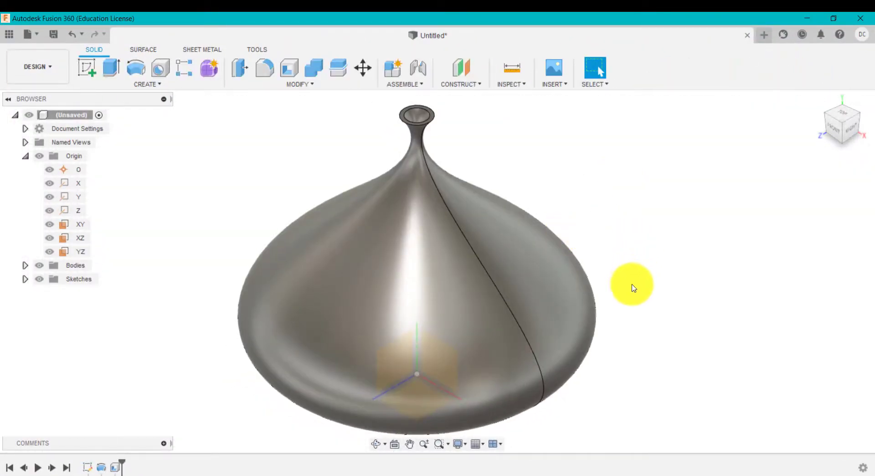
{"action": "mouse_move", "coordinate": [629, 286]}
{"action": "middle_mouse_down", "text": "shift"}
{"action": "mouse_move", "coordinate": [629, 232]}
{"action": "mouse_move", "coordinate": [629, 285]}
{"action": "middle_mouse_up", "text": "shift"}
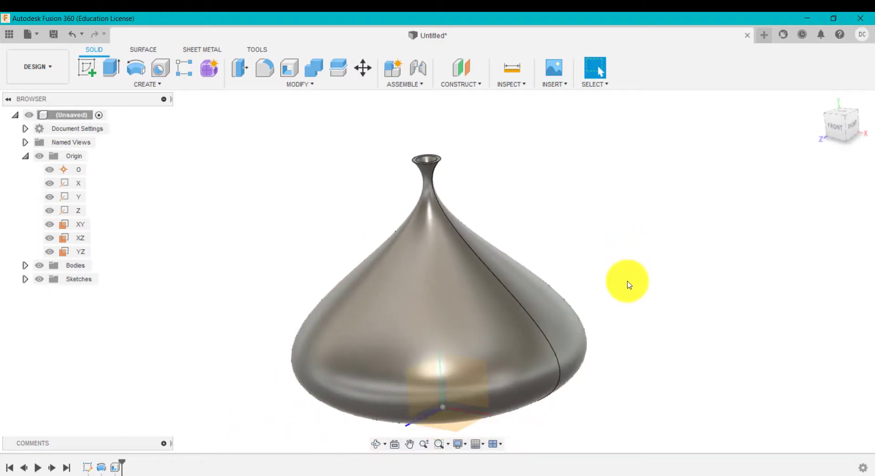
Try to change the existing revolve feature's angle to -350 degrees.
{"action": "left_click", "coordinate": [114, 468]}
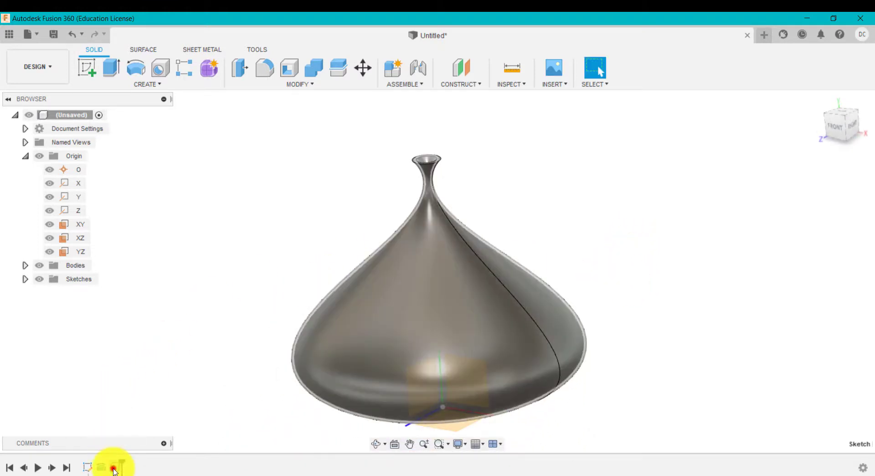
{"action": "left_click", "coordinate": [152, 283]}
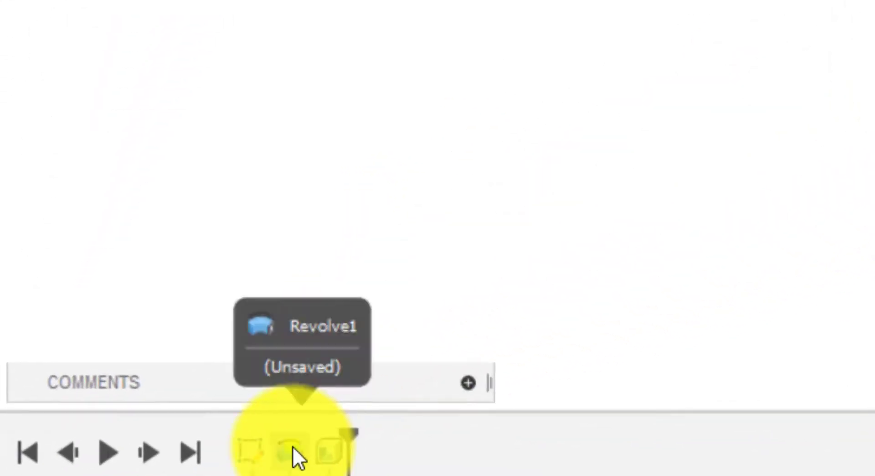
{"action": "right_click", "coordinate": [103, 466]}
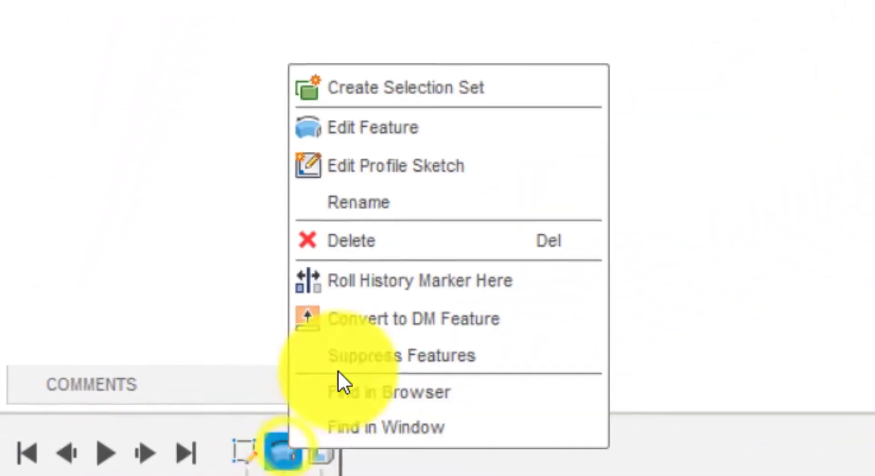
{"action": "left_click", "coordinate": [388, 130]}
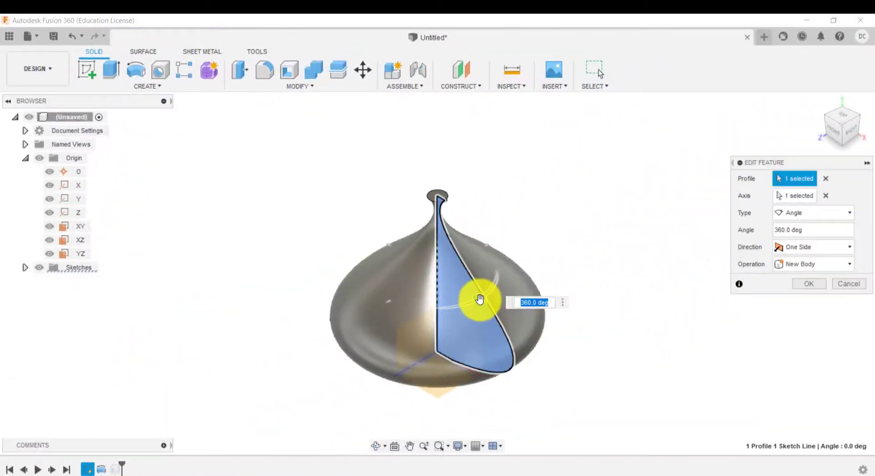
{"action": "left_click_drag", "start_coordinate": [480, 299], "coordinate": [540, 370]}
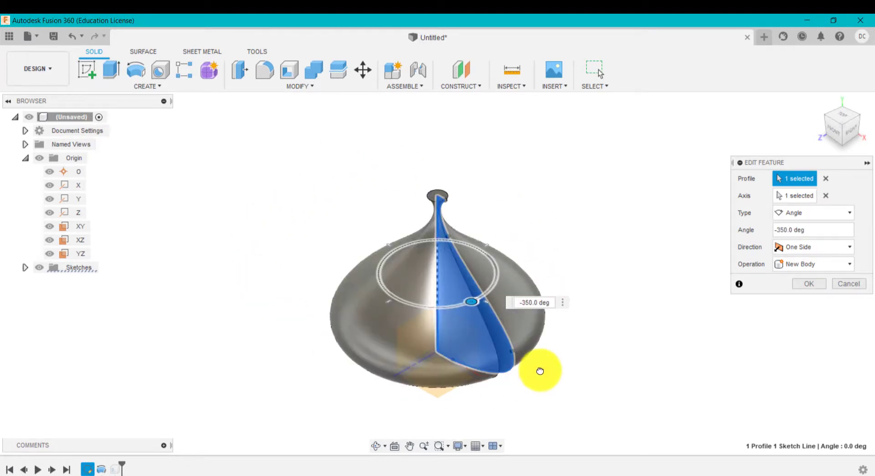
{"action": "left_click", "coordinate": [853, 286]}
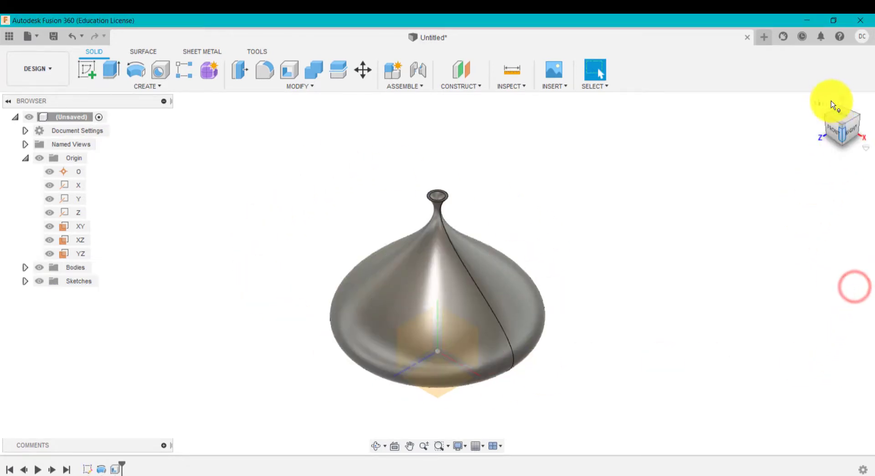
{"action": "left_click", "coordinate": [822, 101]}
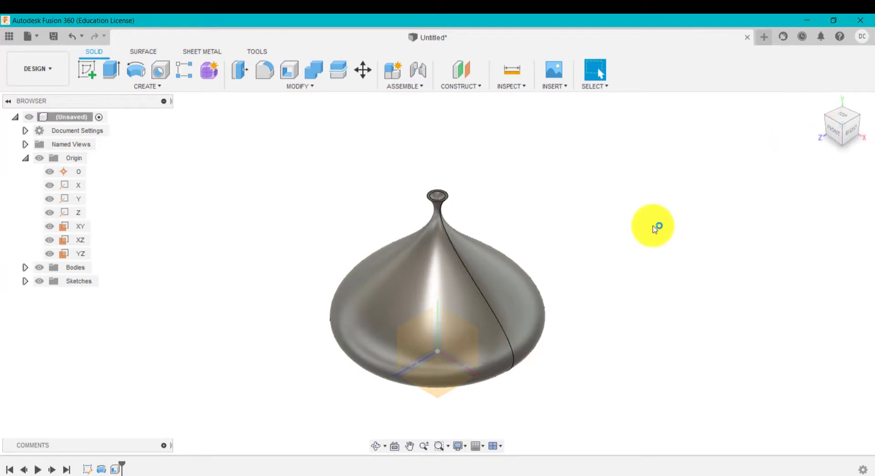